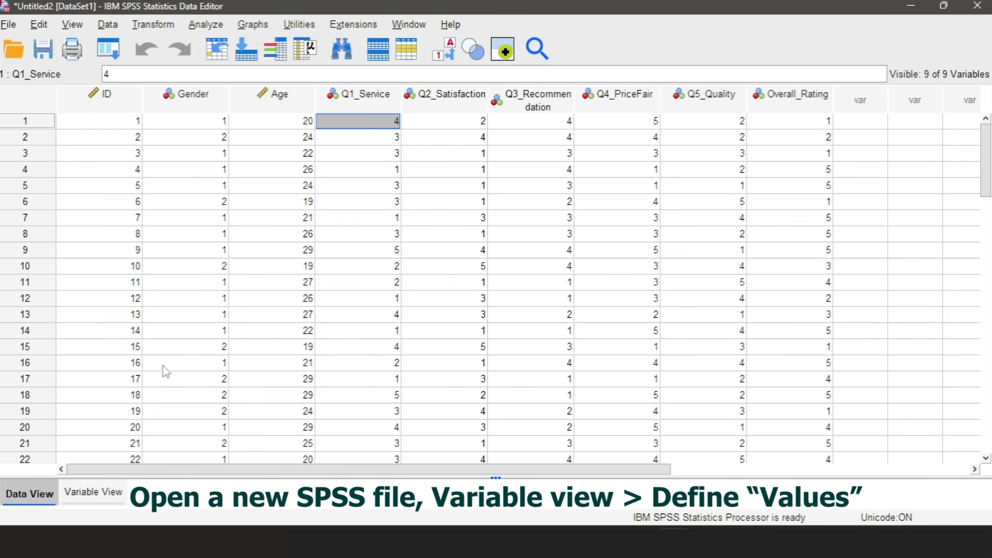
- In the variable definitions, set the measurement level of Q1_Service through Overall_Rating to Ordinal
{"action": "left_click", "coordinate": [71, 488]}
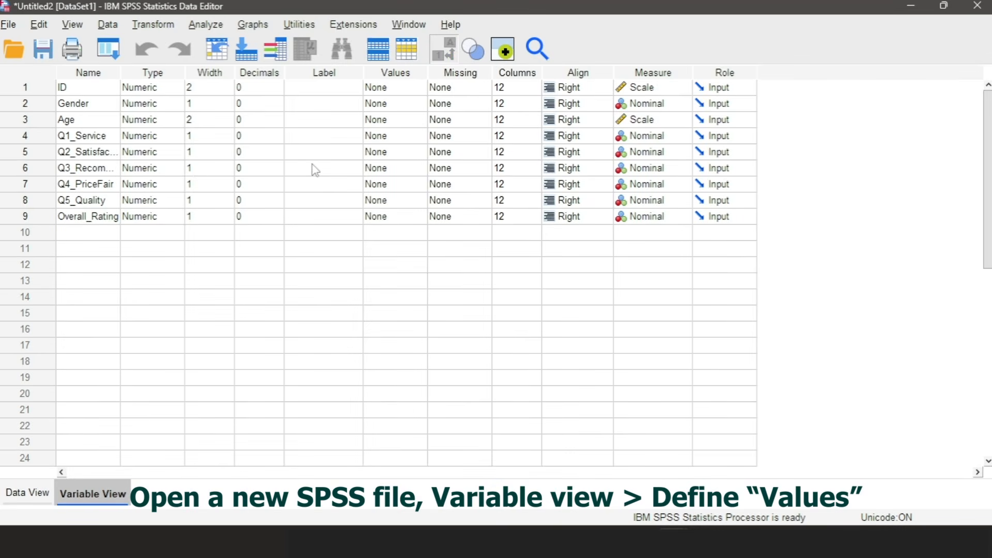
{"action": "left_click", "coordinate": [40, 480]}
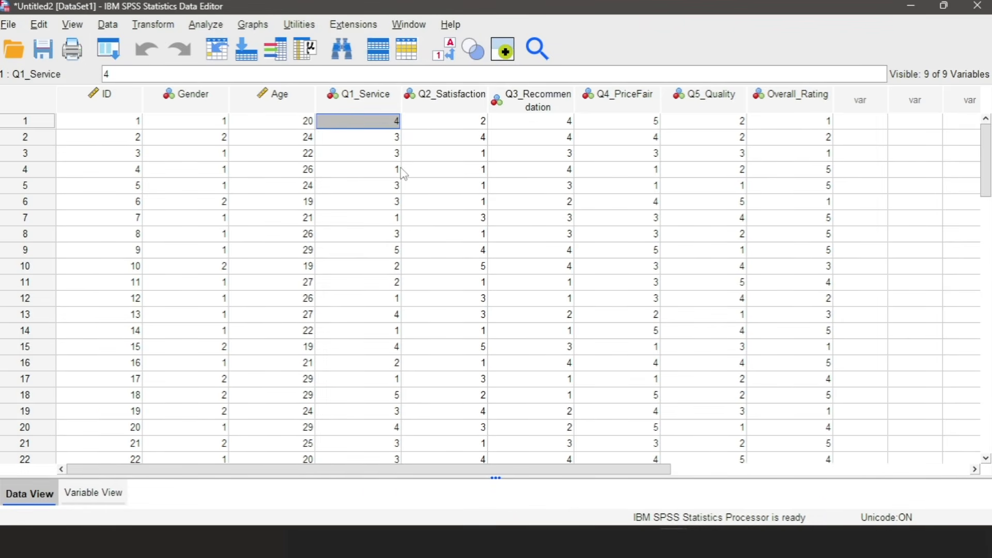
{"action": "left_click", "coordinate": [94, 493]}
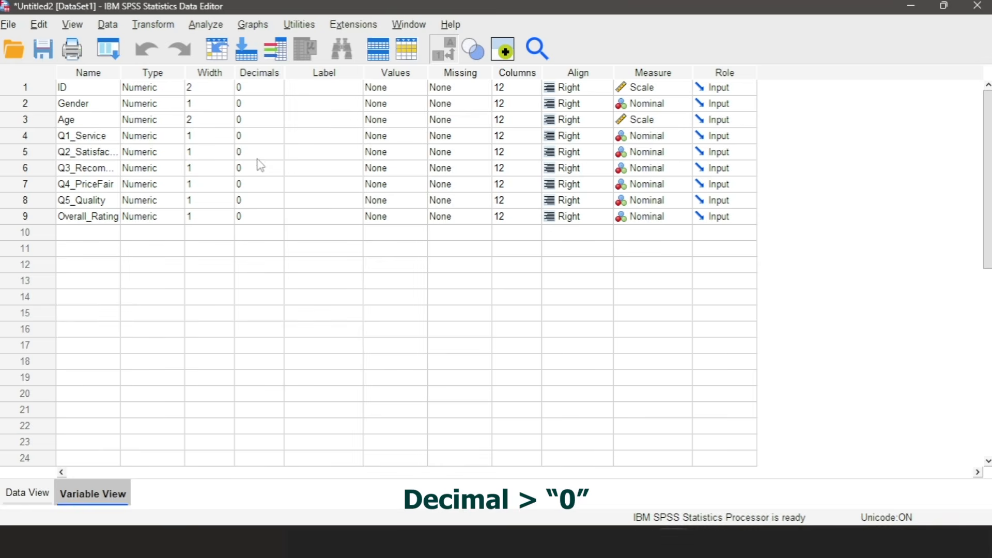
{"action": "left_click", "coordinate": [337, 124]}
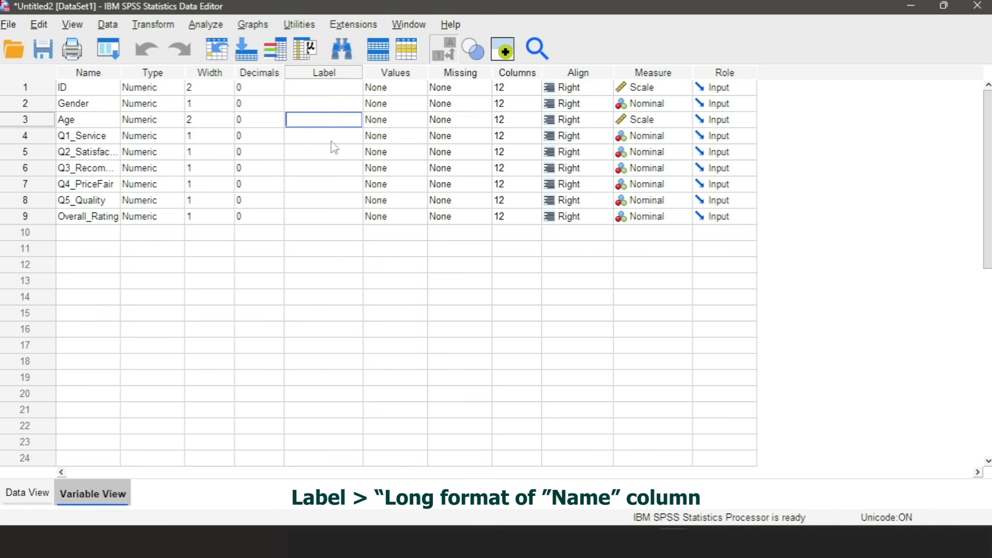
{"action": "left_click", "coordinate": [332, 140]}
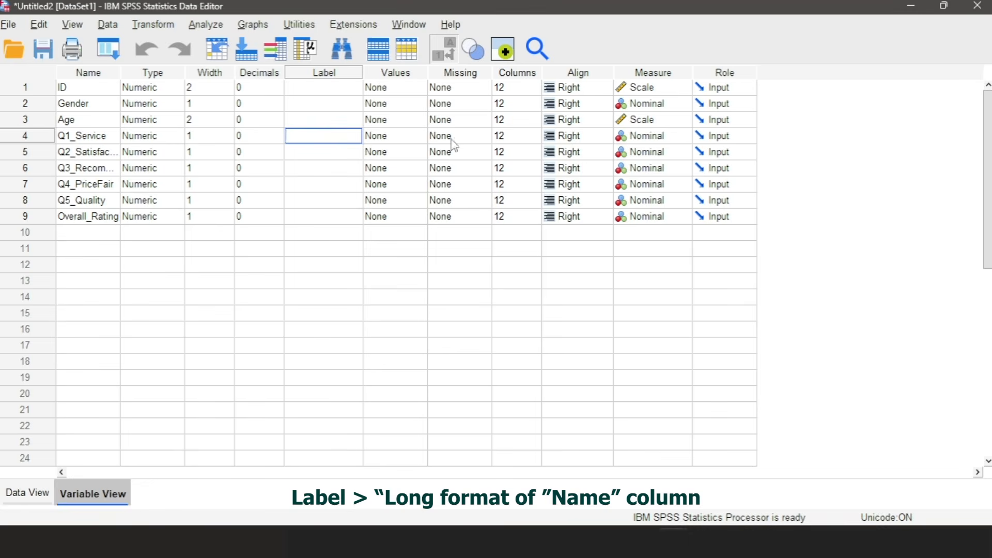
{"action": "left_click", "coordinate": [684, 136]}
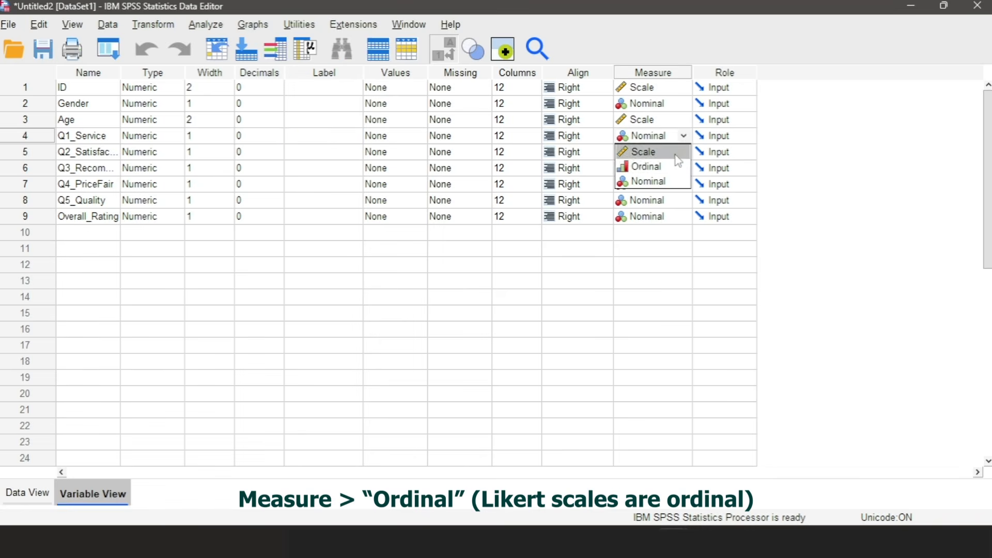
{"action": "left_click", "coordinate": [678, 167]}
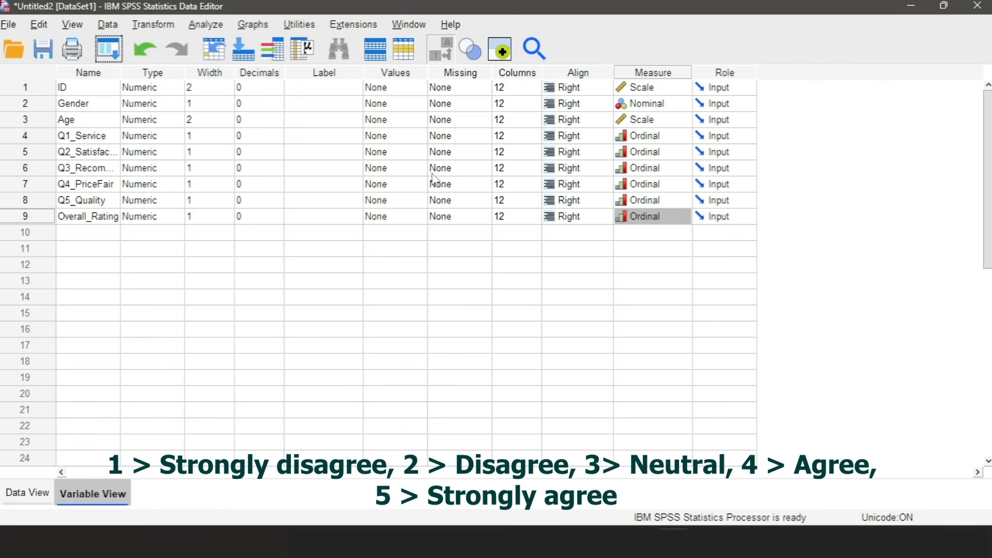
- Define value labels for Q1_Service: 1 as "Strongly Disagree" and 2 as "Disagree"
{"action": "double_click", "coordinate": [419, 136]}
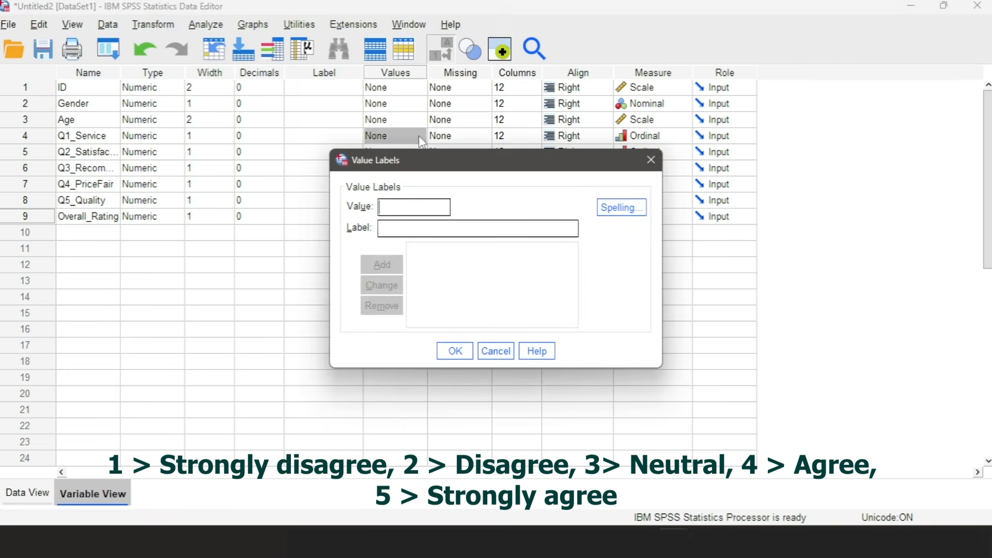
{"action": "type", "text": "1"}
{"action": "key", "text": "Tab"}
{"action": "type", "text": "Strongly Disagree"}
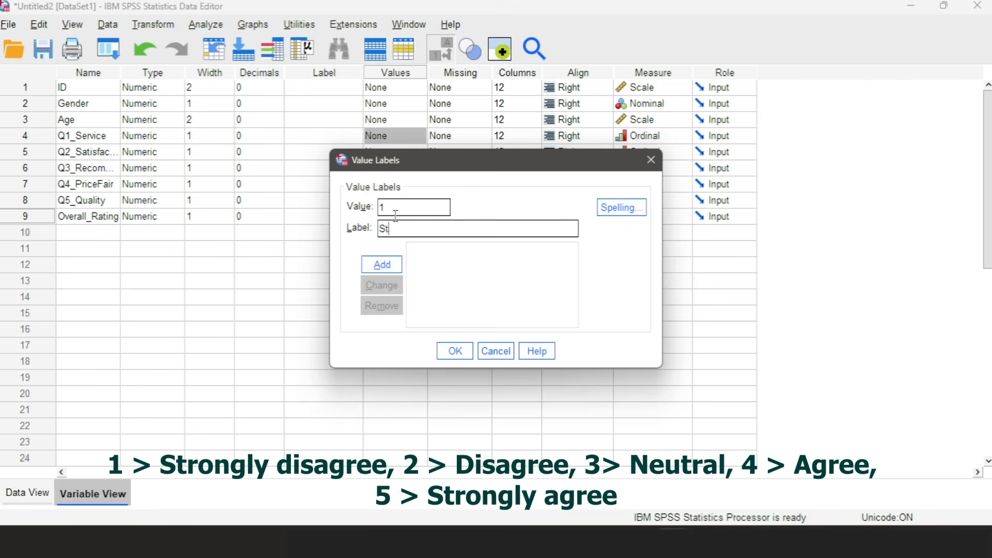
{"action": "key", "text": "Return"}
{"action": "type", "text": "2"}
{"action": "key", "text": "Tab"}
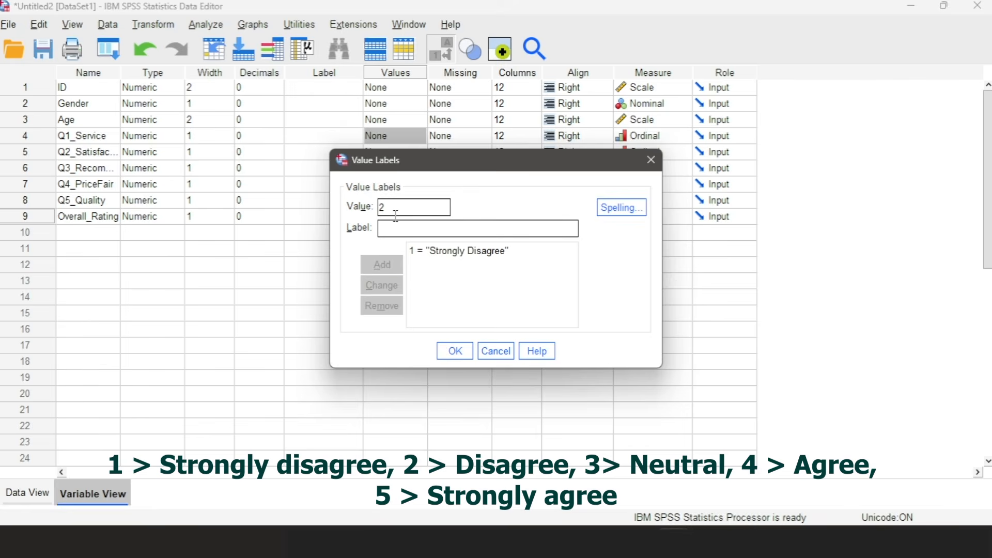
{"action": "type", "text": "Disagree"}
{"action": "key", "text": "Return"}
- Add the Q1_Service value labels 3 as "Neutral" and 4 as "Agree"
{"action": "type", "text": "3"}
{"action": "key", "text": "Tab"}
{"action": "type", "text": "Neutral"}
{"action": "key", "text": "Return"}
{"action": "type", "text": "4"}
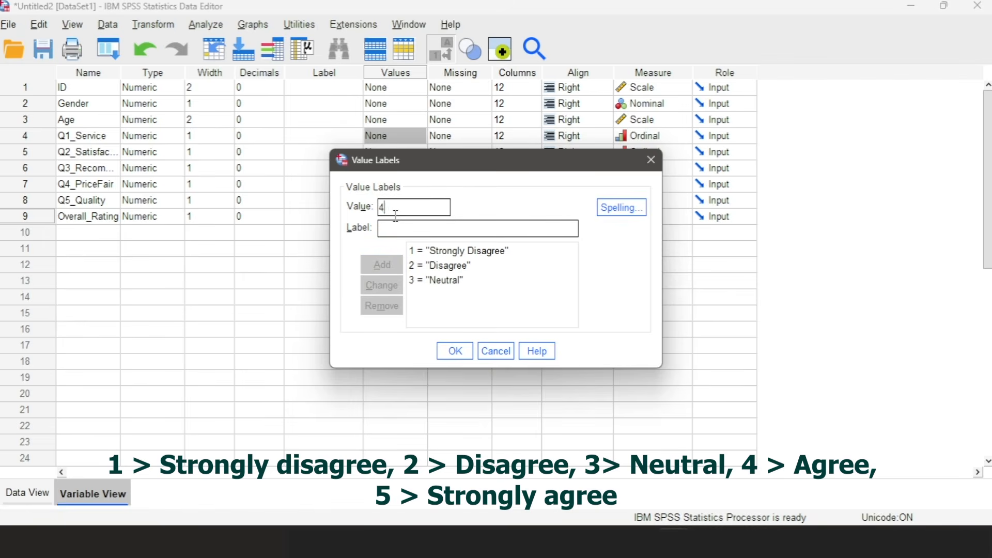
{"action": "key", "text": "Tab"}
{"action": "type", "text": "Agree"}
{"action": "key", "text": "Return"}
- Add the value label 5 as "Strongly Agree" and apply the label set to Q1_Service
{"action": "type", "text": "5"}
{"action": "key", "text": "Tab"}
{"action": "type", "text": "Strongly Agree"}
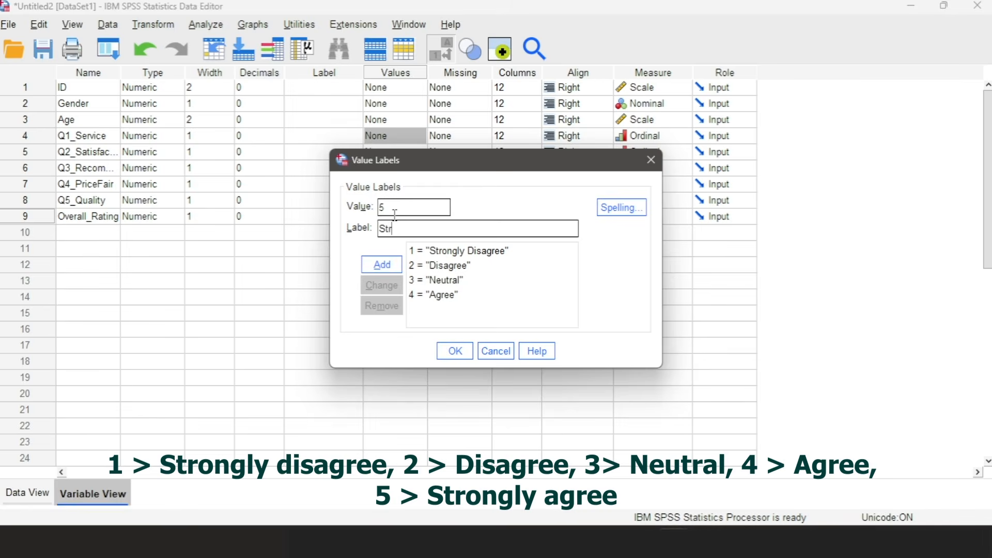
{"action": "key", "text": "Return"}
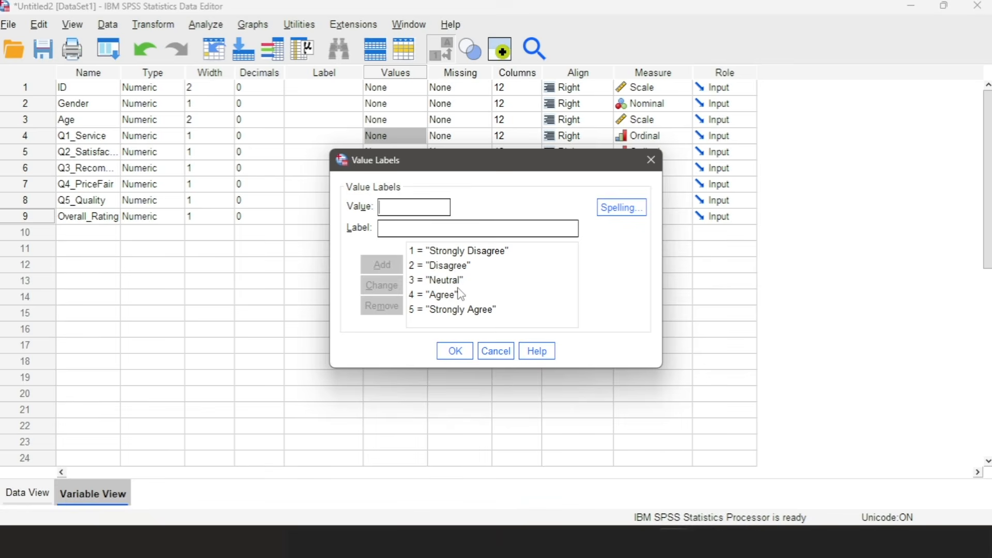
{"action": "left_click", "coordinate": [457, 351]}
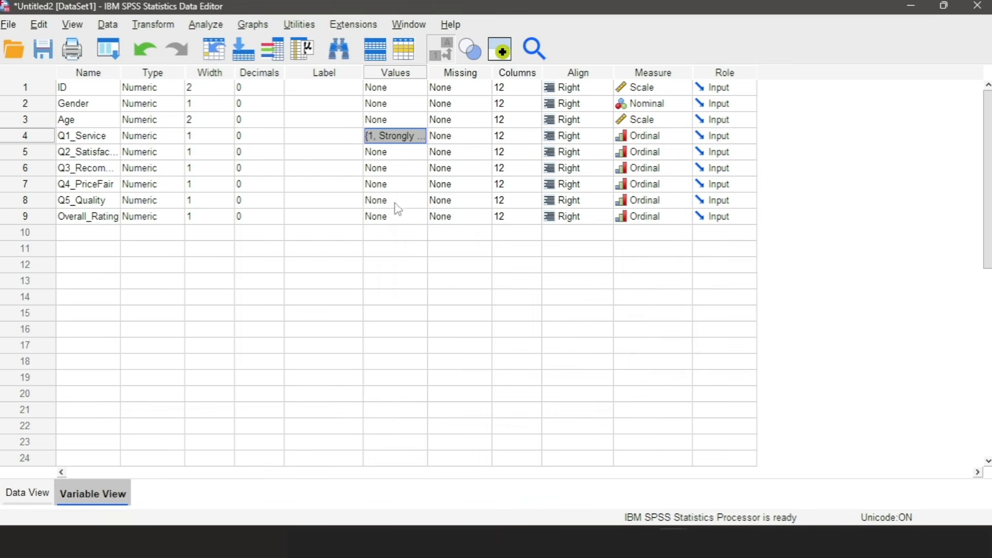
- Copy the value labels of Q1_Service to Q2_Satisfaction through Overall_Rating and return to the case data
{"action": "right_click", "coordinate": [399, 137]}
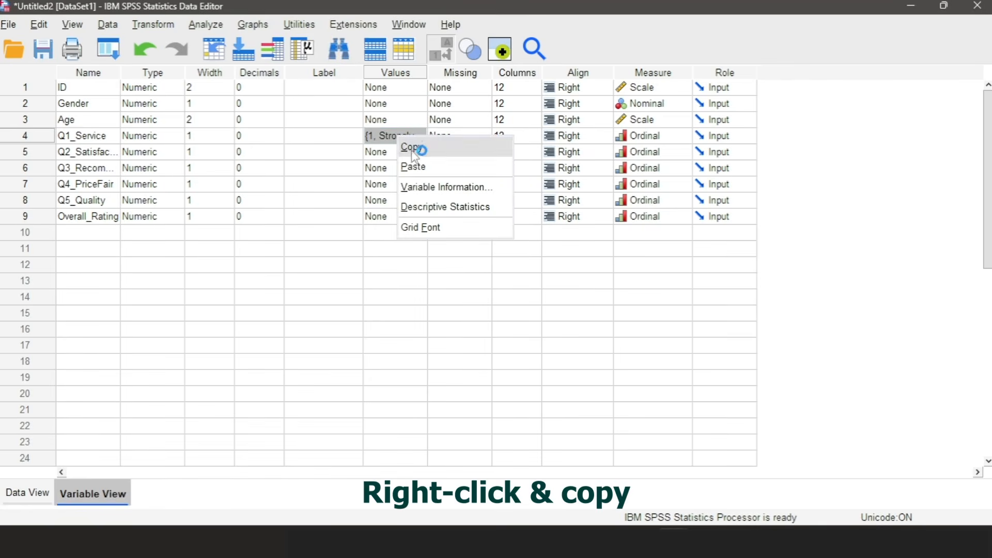
{"action": "left_click", "coordinate": [412, 148]}
{"action": "left_click_drag", "start_coordinate": [394, 155], "coordinate": [401, 225]}
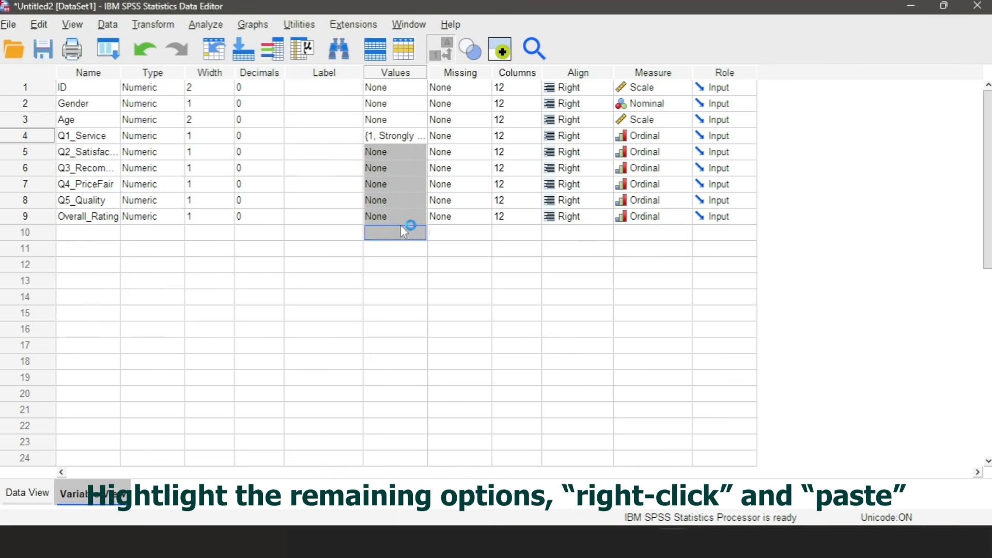
{"action": "right_click", "coordinate": [402, 220]}
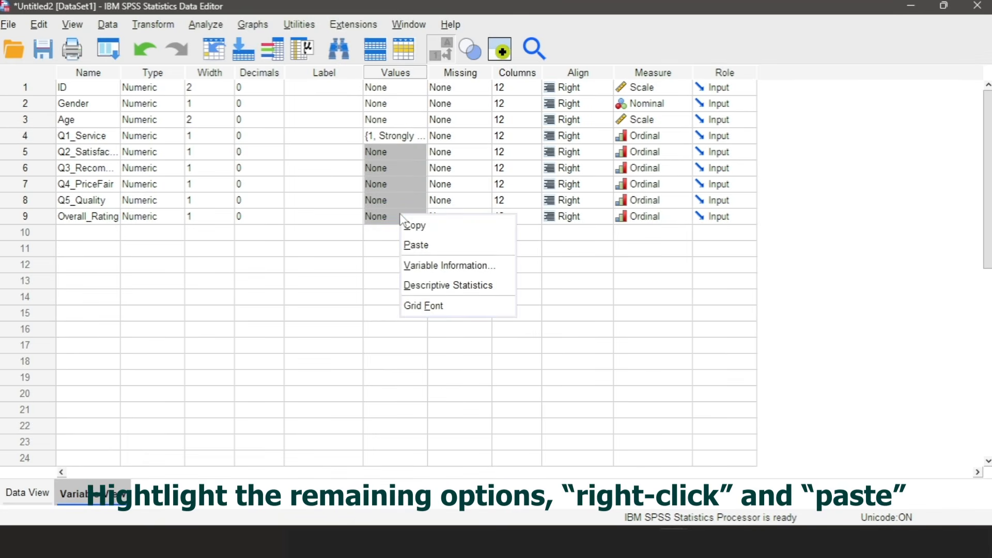
{"action": "left_click", "coordinate": [416, 245]}
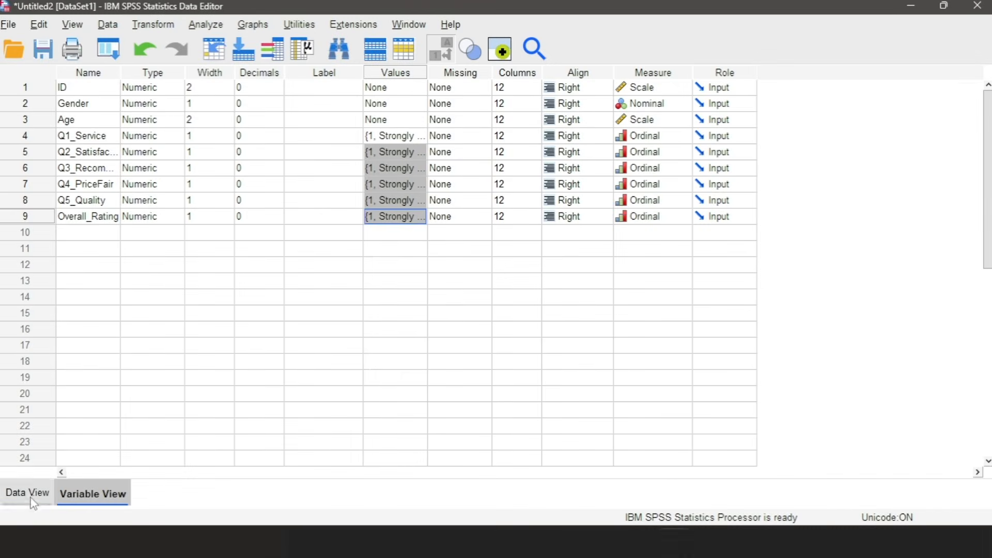
{"action": "left_click", "coordinate": [34, 499]}
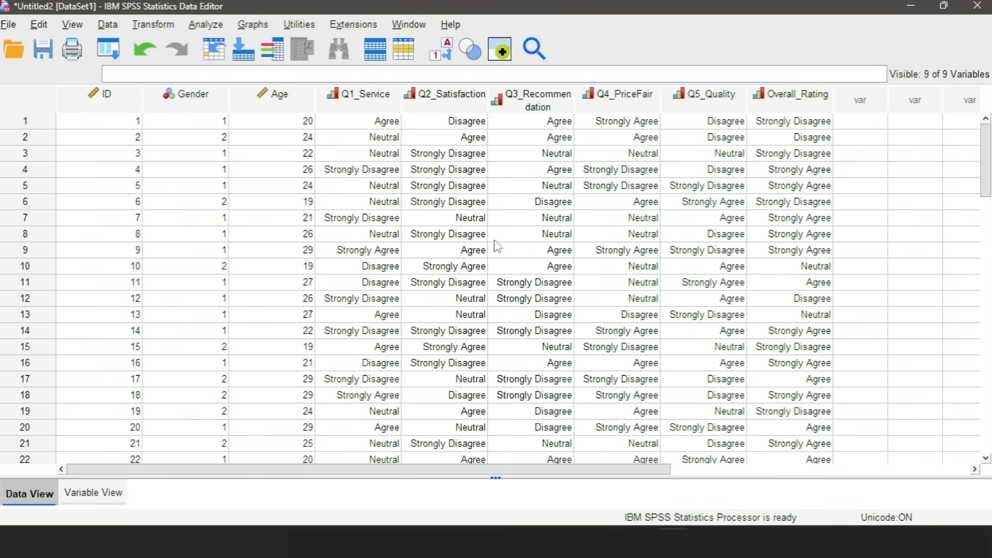
{"action": "left_click_drag", "start_coordinate": [514, 460], "coordinate": [547, 465]}
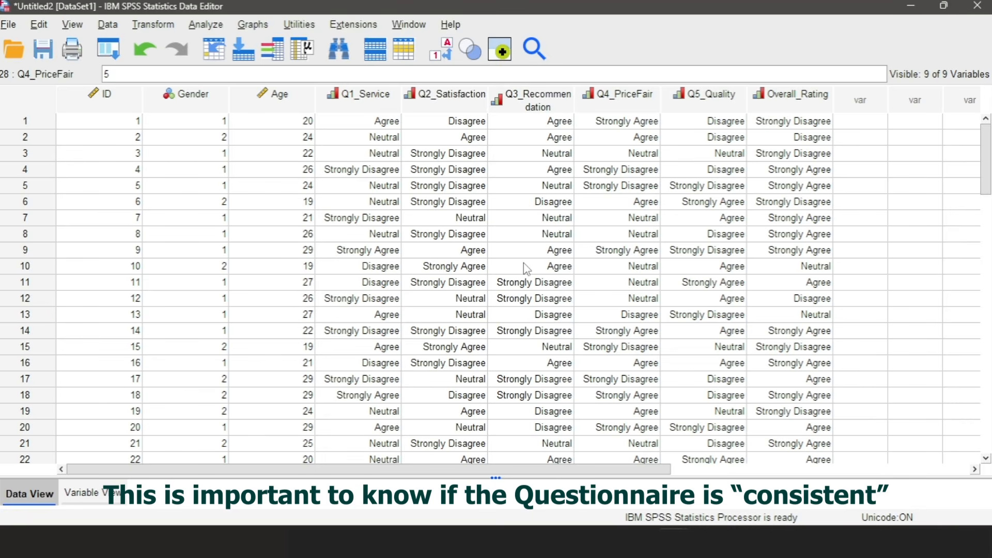
- Run a reliability analysis with the Alpha model on the six items Q1_Service through Overall_Rating
{"action": "left_click", "coordinate": [532, 250]}
{"action": "left_click", "coordinate": [206, 24]}
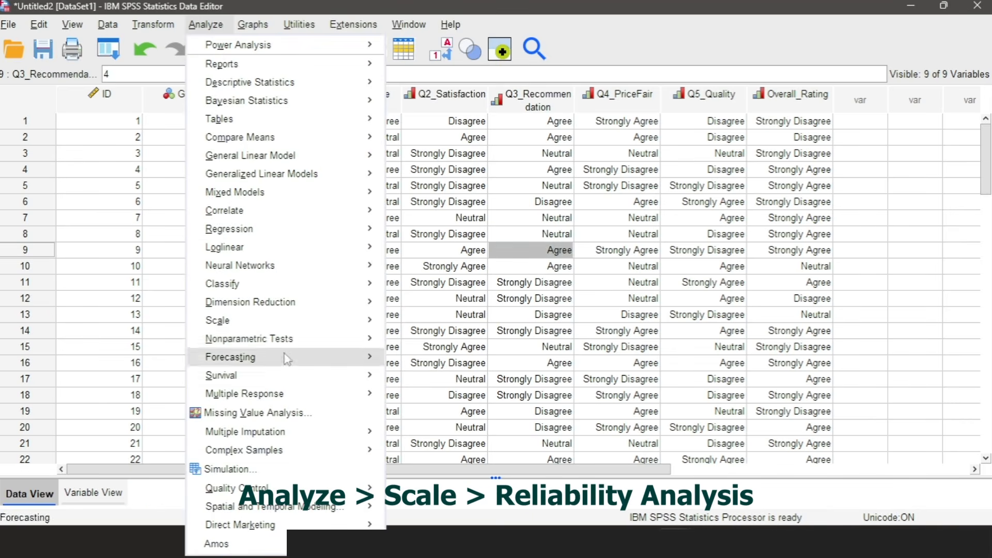
{"action": "mouse_move", "coordinate": [287, 322]}
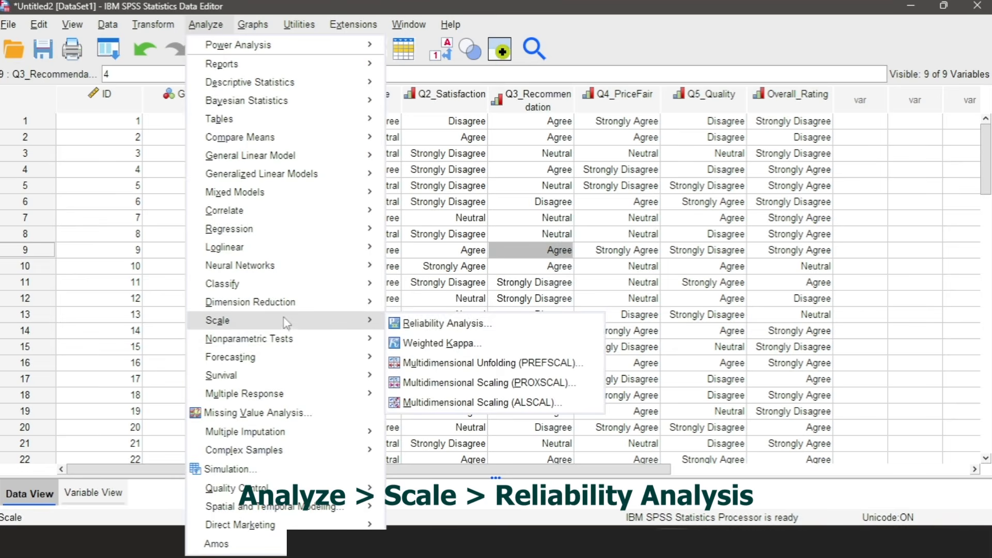
{"action": "left_click", "coordinate": [457, 325]}
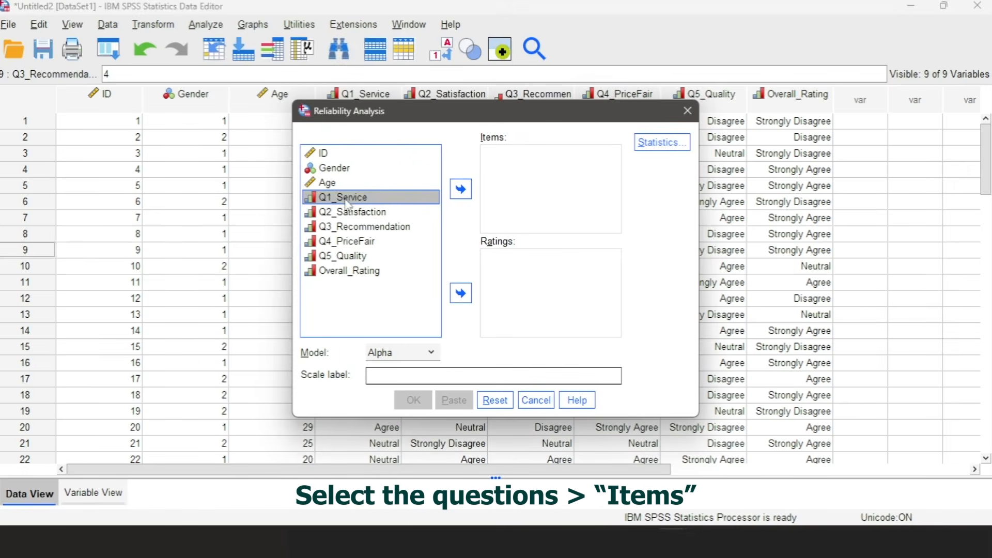
{"action": "left_click", "coordinate": [349, 272], "text": "shift"}
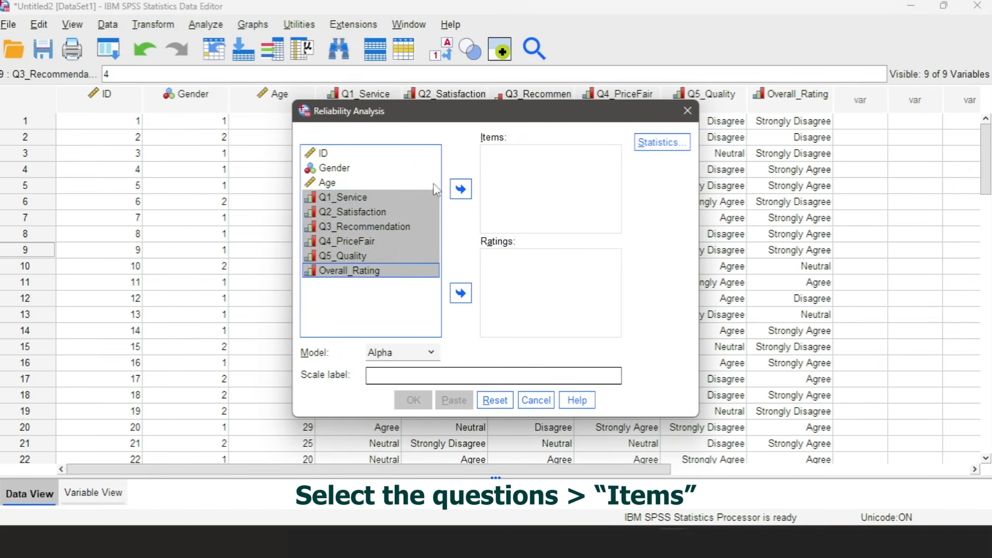
{"action": "left_click", "coordinate": [459, 190]}
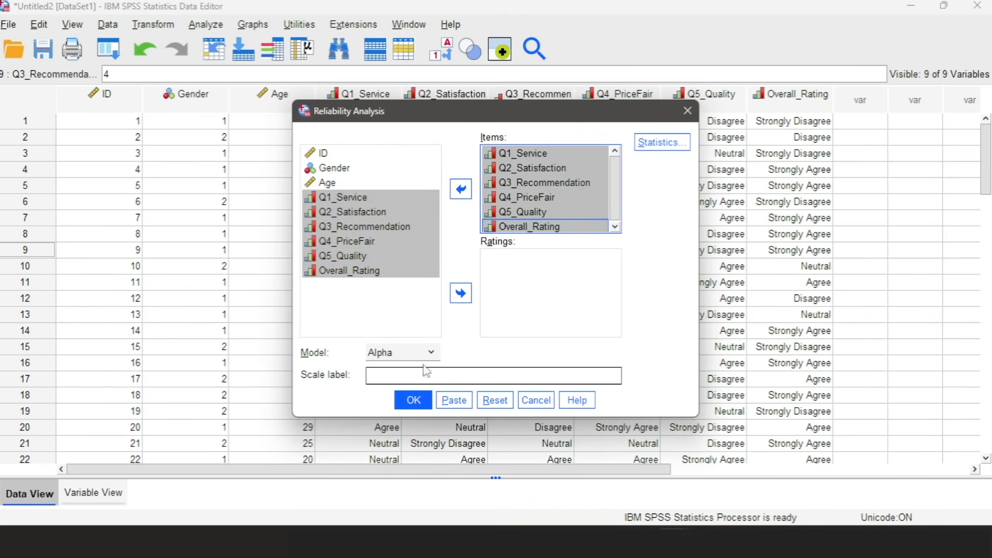
{"action": "left_click", "coordinate": [408, 406]}
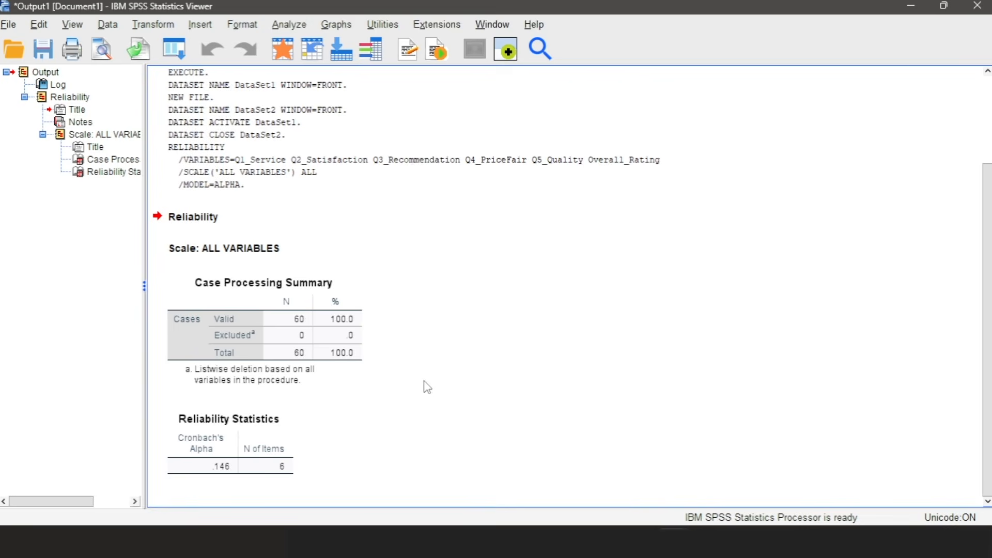
- Return to the dataset and set up a Frequencies analysis with the variables Q1_Service through Overall_Rating
{"action": "left_click", "coordinate": [911, 5]}
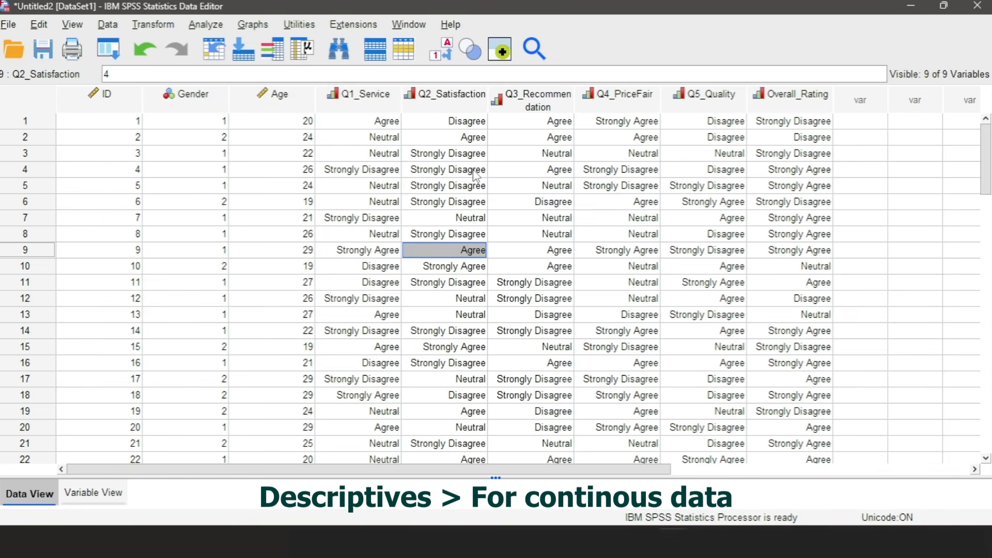
{"action": "left_click", "coordinate": [206, 24]}
{"action": "mouse_move", "coordinate": [300, 92]}
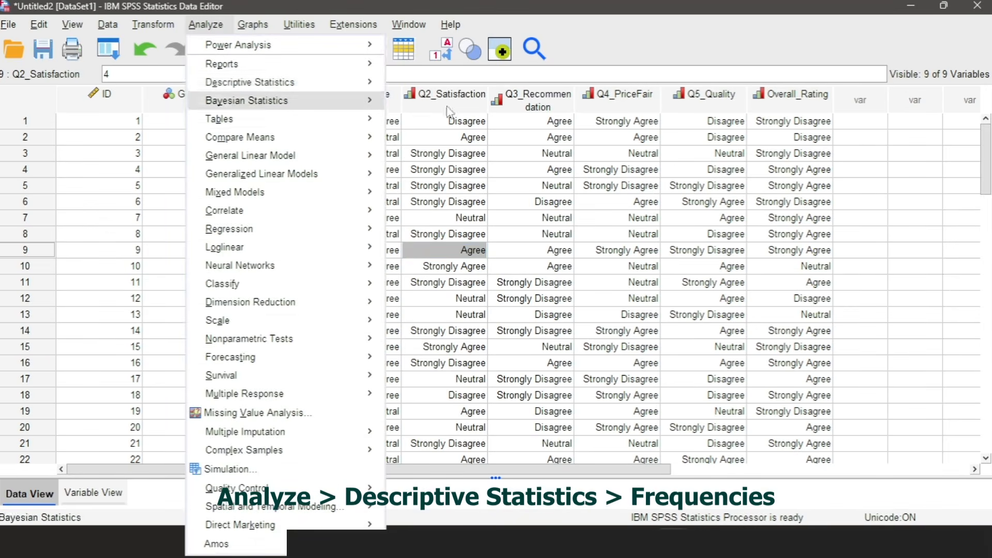
{"action": "left_click", "coordinate": [437, 88]}
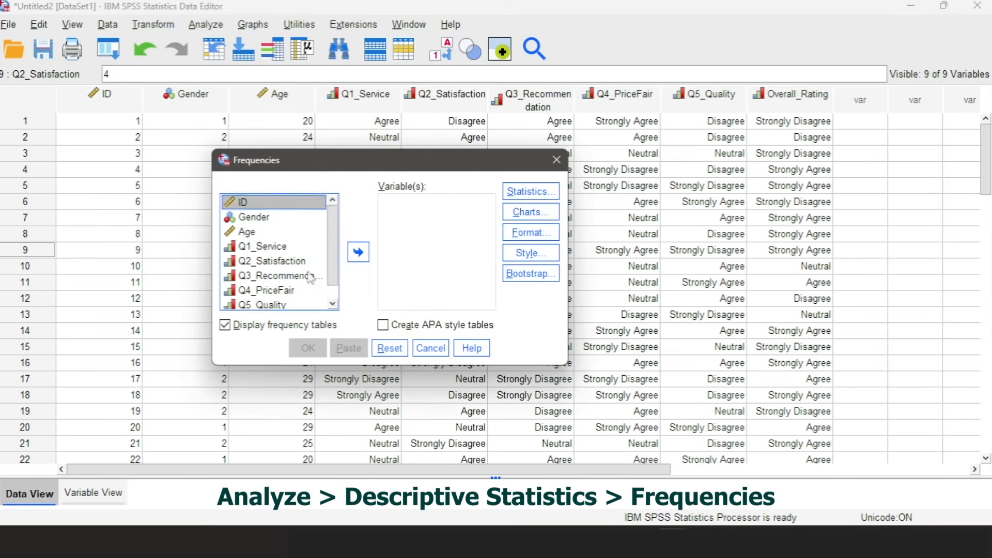
{"action": "scroll", "coordinate": [310, 277], "scroll_direction": "down", "scroll_amount": 1}
{"action": "left_click", "coordinate": [262, 219]}
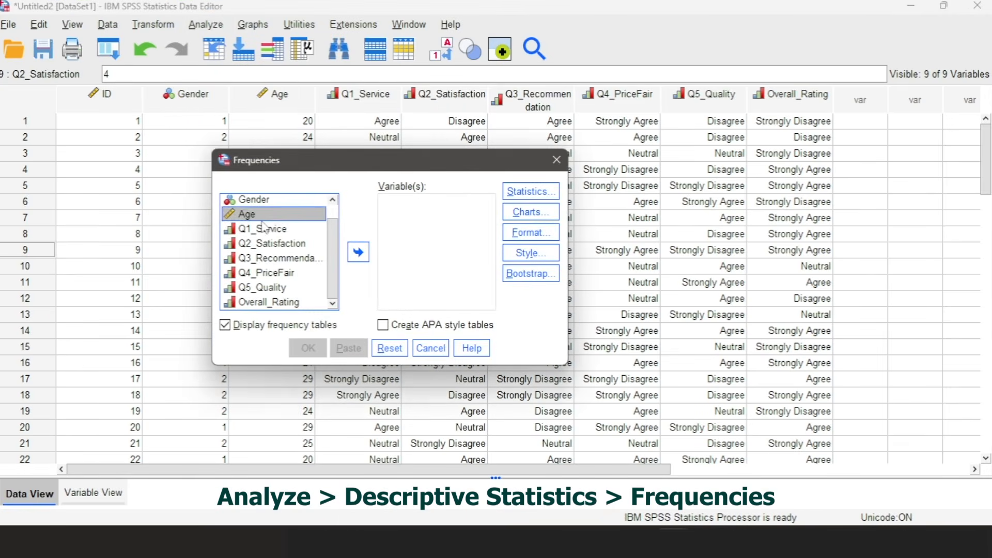
{"action": "left_click", "coordinate": [264, 301], "text": "shift"}
{"action": "left_click", "coordinate": [358, 252]}
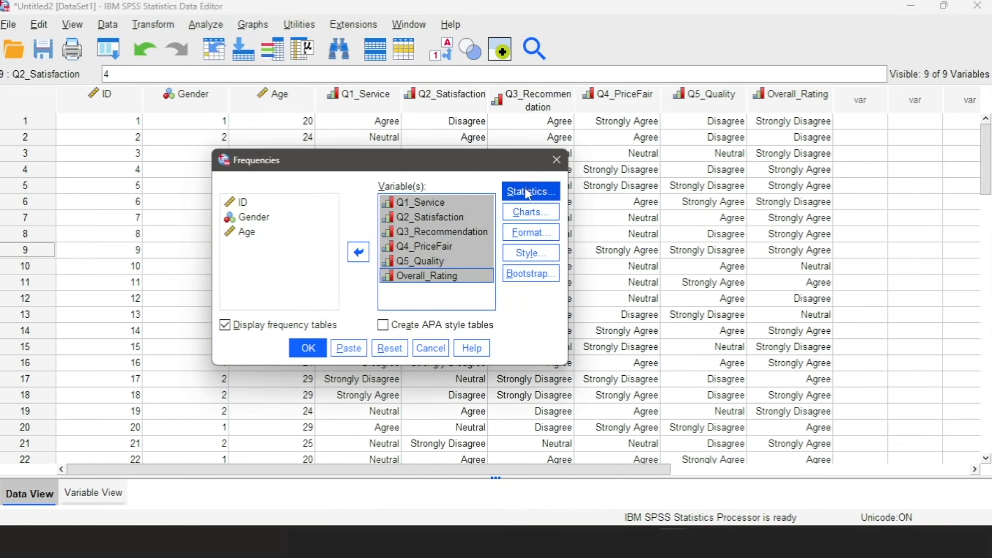
- Include the mean in the frequency statistics, run the analysis and look through the resulting frequency tables
{"action": "left_click", "coordinate": [528, 194]}
{"action": "left_click", "coordinate": [693, 161]}
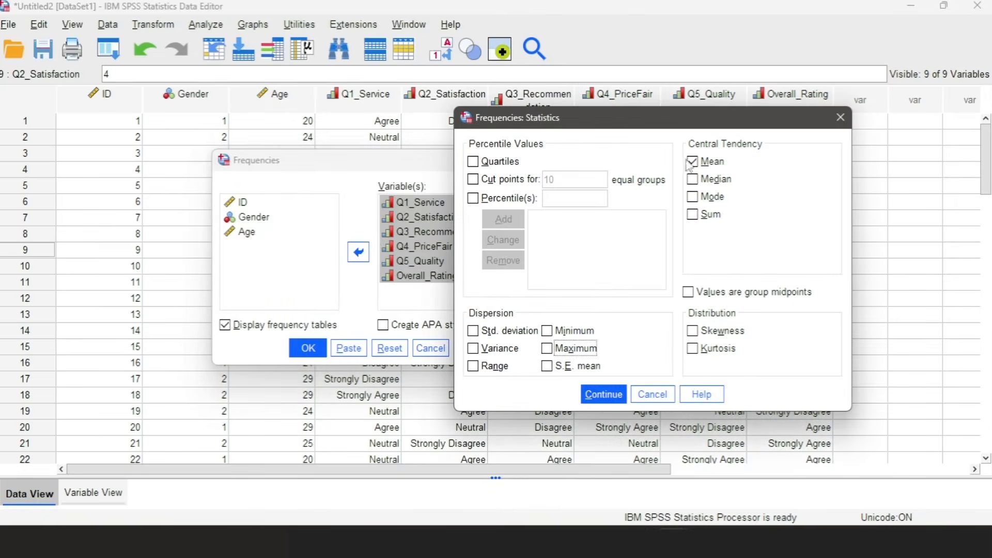
{"action": "left_click", "coordinate": [604, 395]}
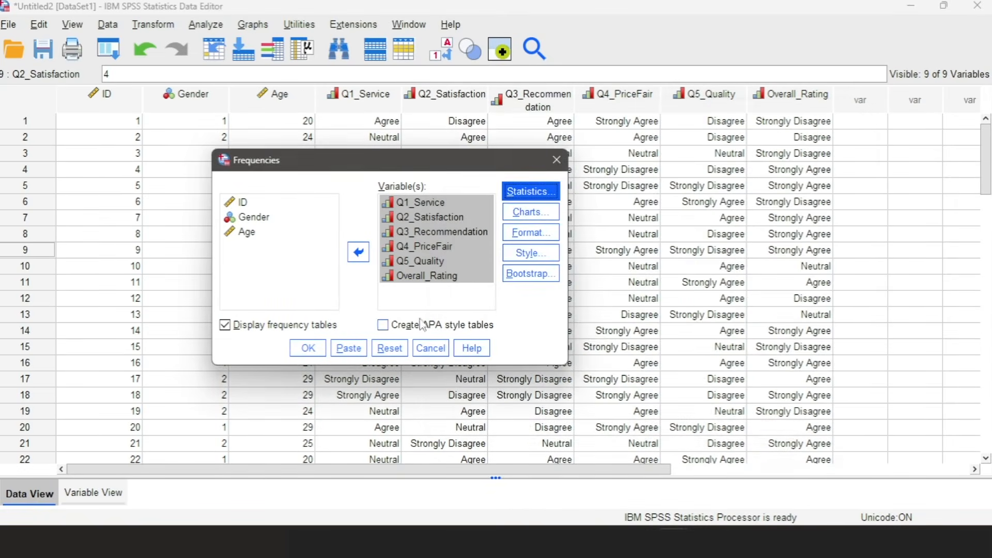
{"action": "left_click", "coordinate": [308, 348]}
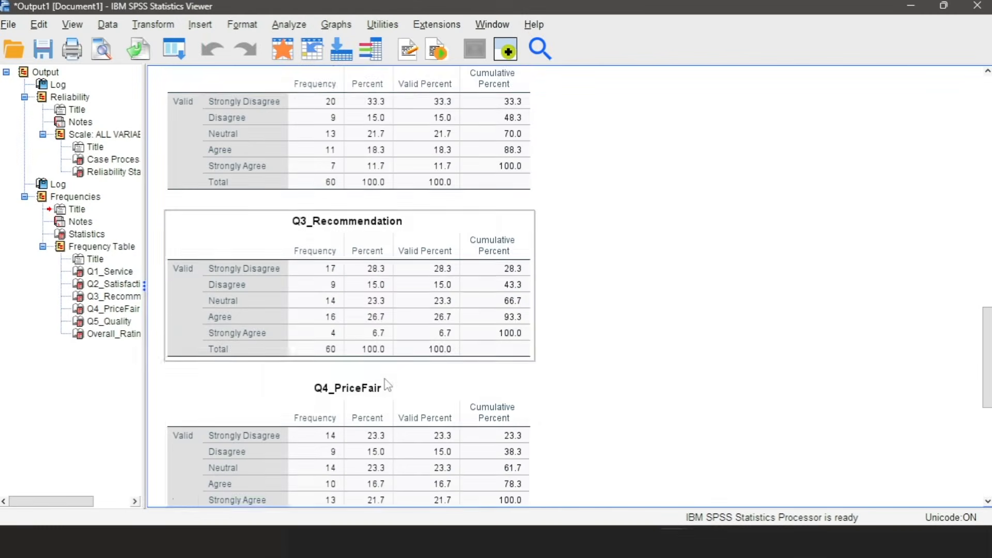
{"action": "scroll", "coordinate": [388, 385], "scroll_direction": "down", "scroll_amount": 3}
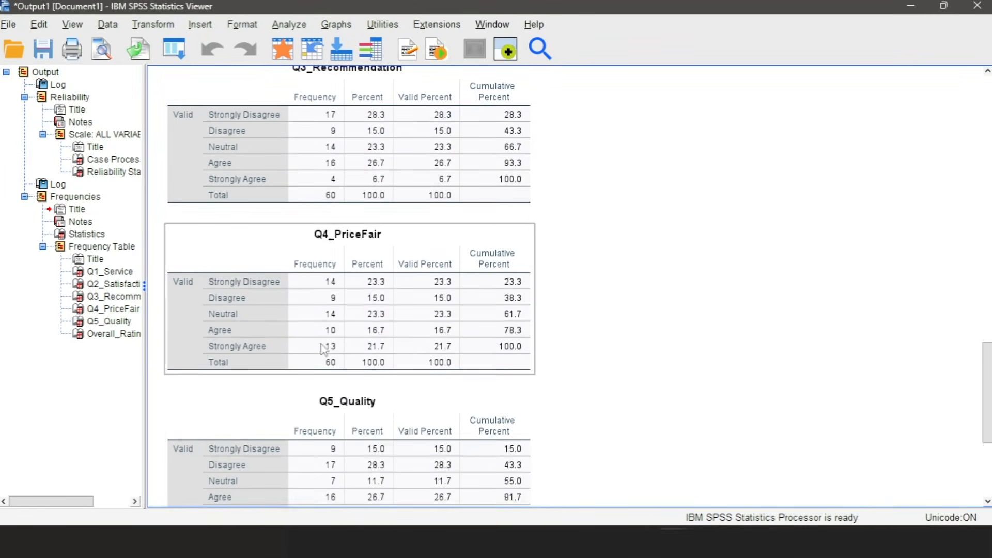
- Run a Descriptives analysis on the variable Age and select the resulting statistics table
{"action": "scroll", "coordinate": [320, 311], "scroll_direction": "up", "scroll_amount": 4}
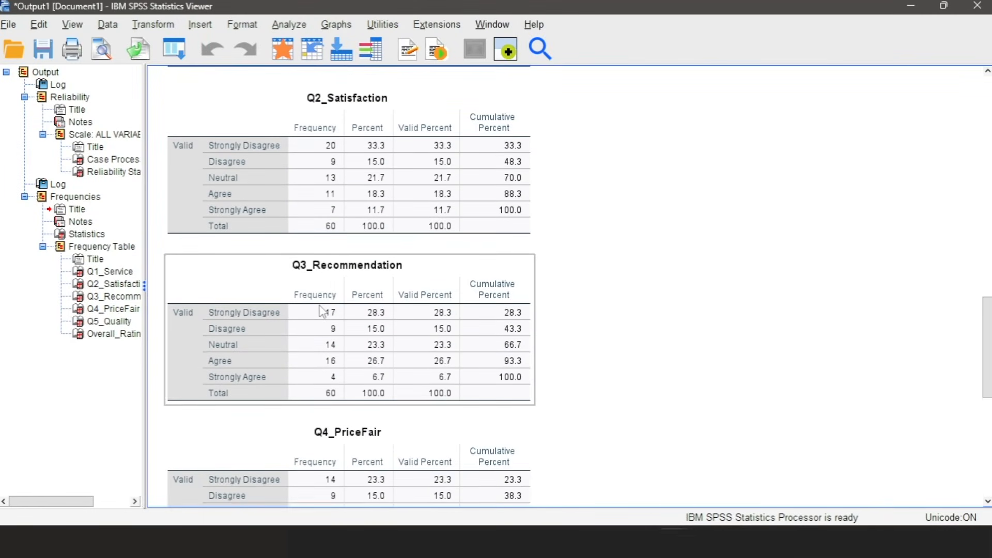
{"action": "scroll", "coordinate": [322, 312], "scroll_direction": "down", "scroll_amount": 2}
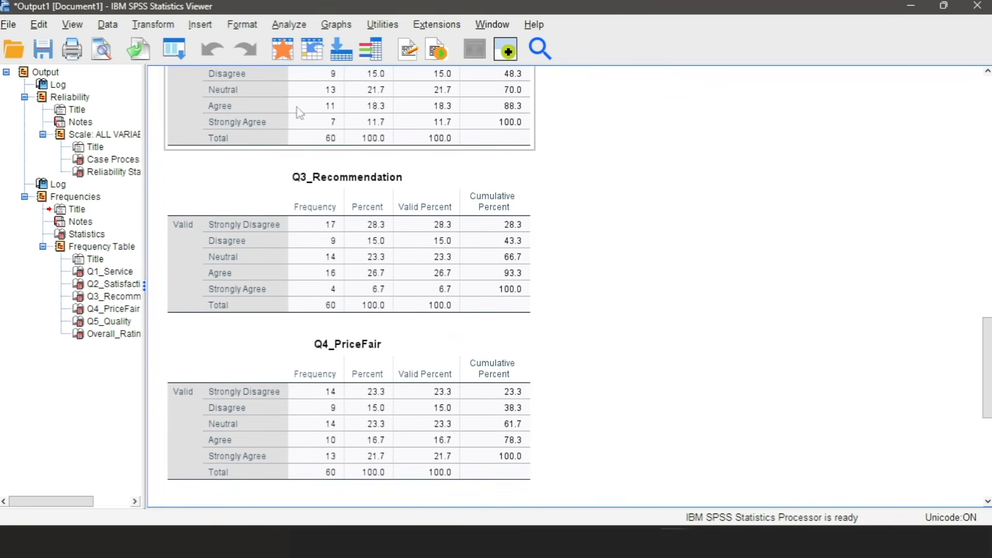
{"action": "left_click", "coordinate": [290, 24]}
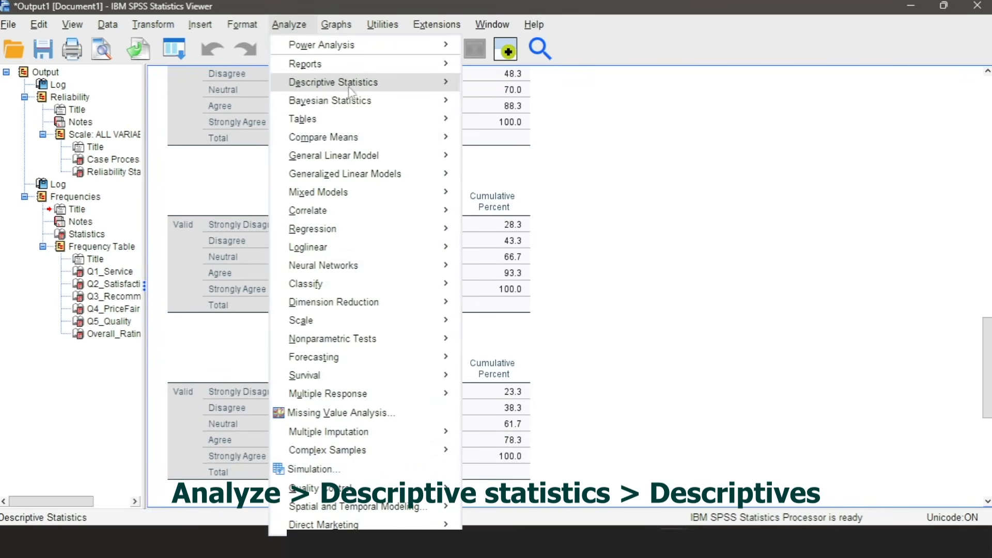
{"action": "mouse_move", "coordinate": [351, 85]}
{"action": "left_click", "coordinate": [516, 105]}
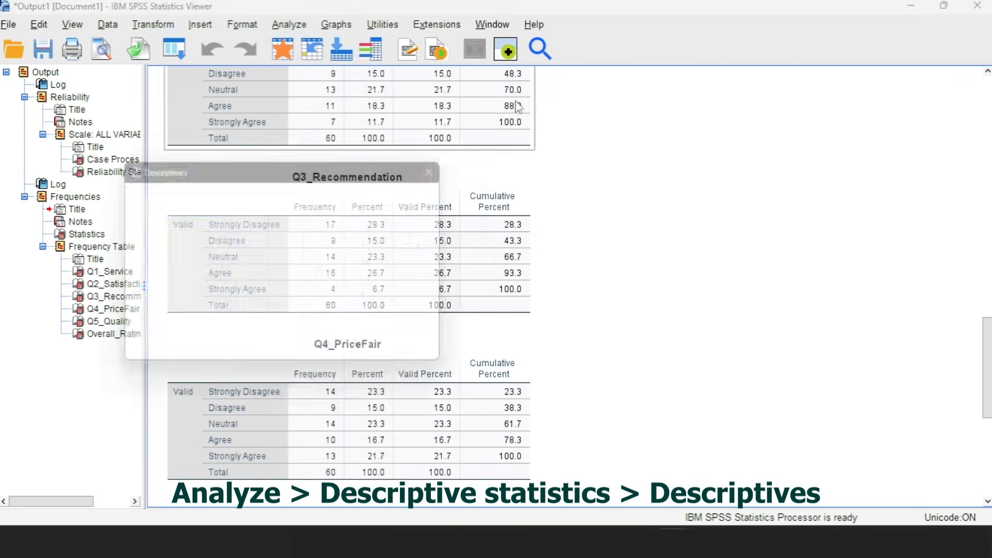
{"action": "left_click", "coordinate": [149, 237]}
{"action": "left_click", "coordinate": [250, 258]}
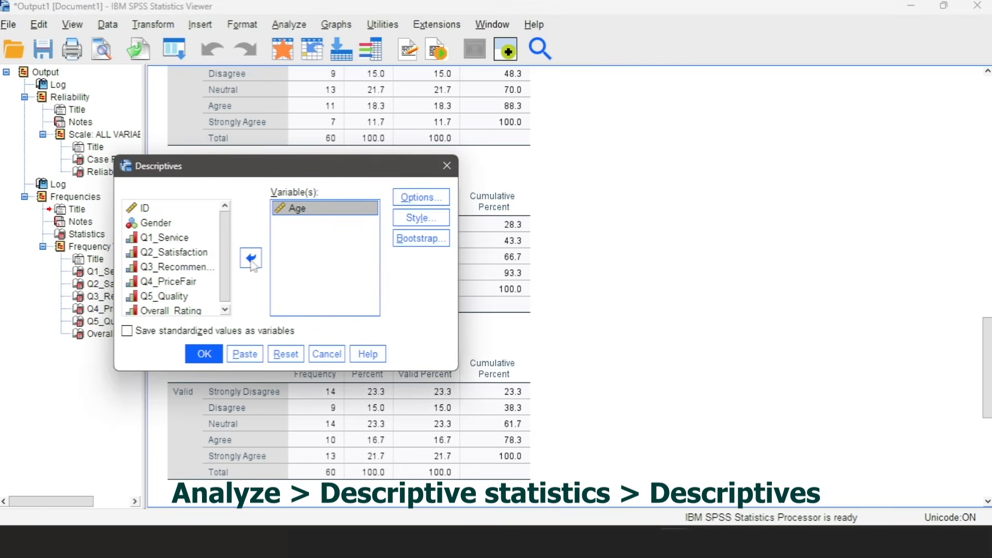
{"action": "left_click", "coordinate": [205, 356]}
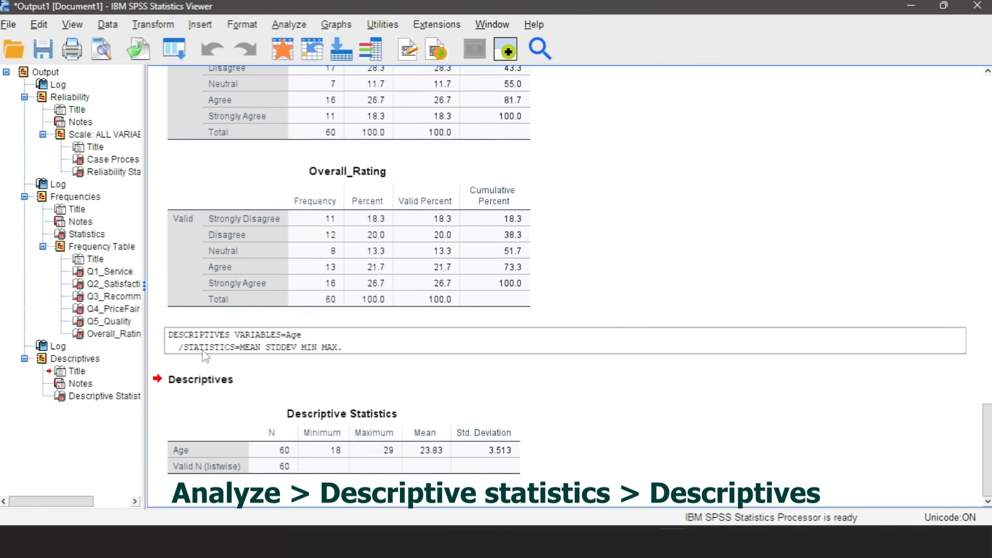
{"action": "left_click", "coordinate": [335, 452]}
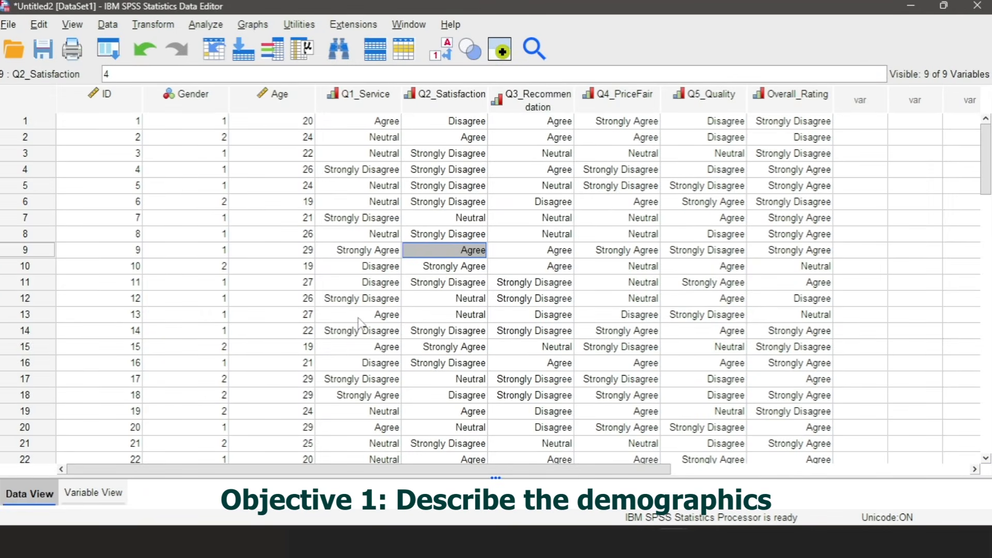
- Define the value labels 1 = Male and 2 = Female for the Gender variable and return to the case data
{"action": "left_click", "coordinate": [92, 496]}
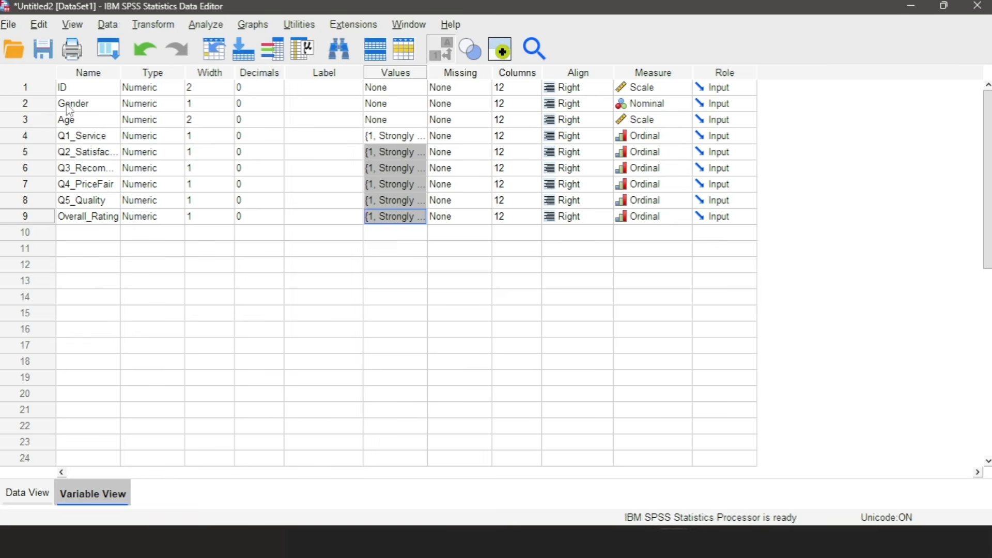
{"action": "double_click", "coordinate": [422, 106]}
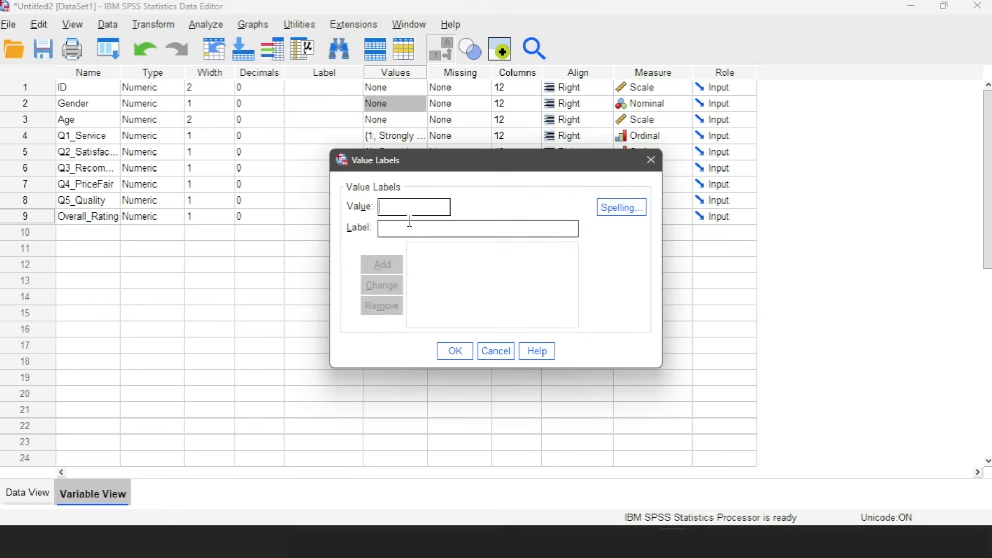
{"action": "type", "text": "Male"}
{"action": "key", "text": "Return"}
{"action": "type", "text": "2"}
{"action": "left_click", "coordinate": [410, 223]}
{"action": "type", "text": "Female"}
{"action": "key", "text": "Return"}
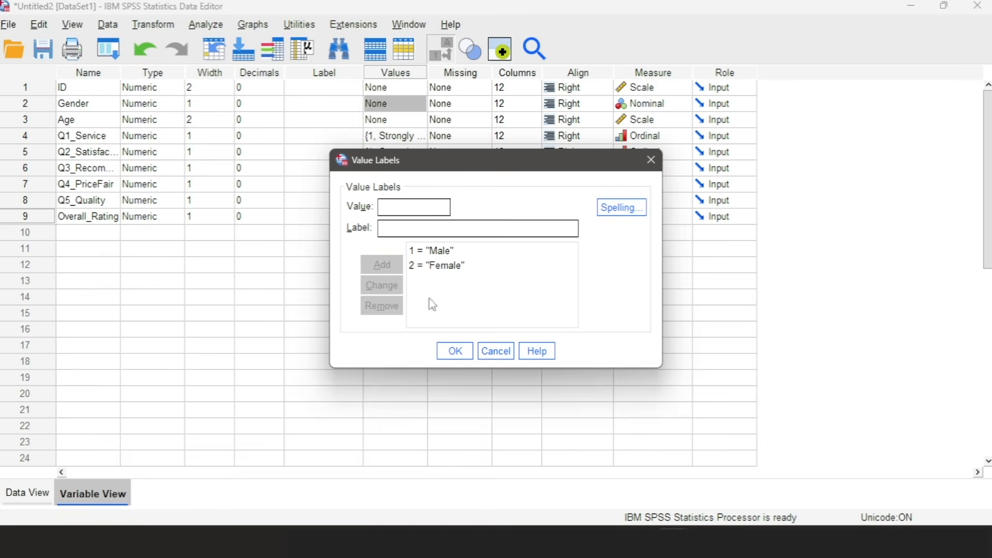
{"action": "left_click", "coordinate": [456, 353]}
{"action": "left_click", "coordinate": [26, 494]}
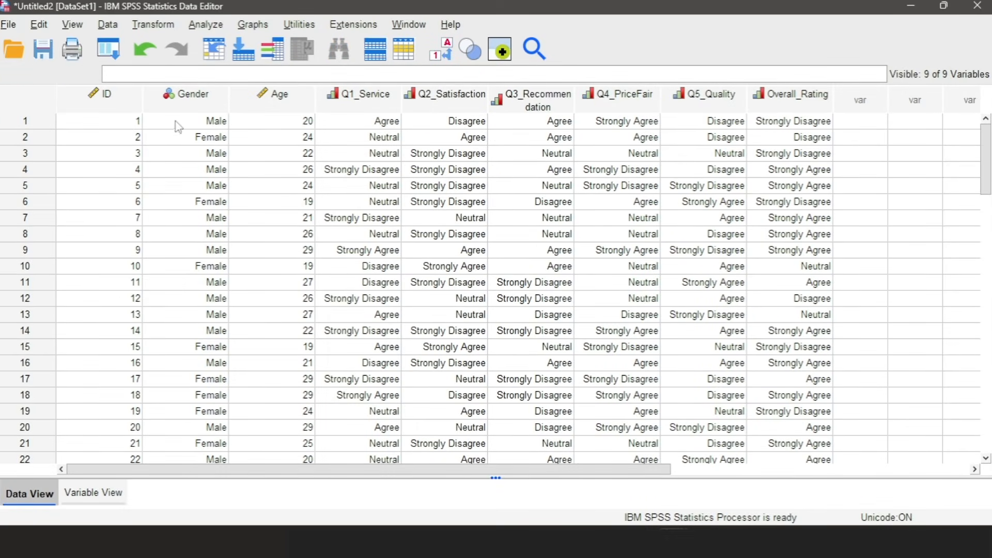
- Reset the Frequencies setup, run it on Gender only and show the output in a maximized window
{"action": "left_click", "coordinate": [206, 24]}
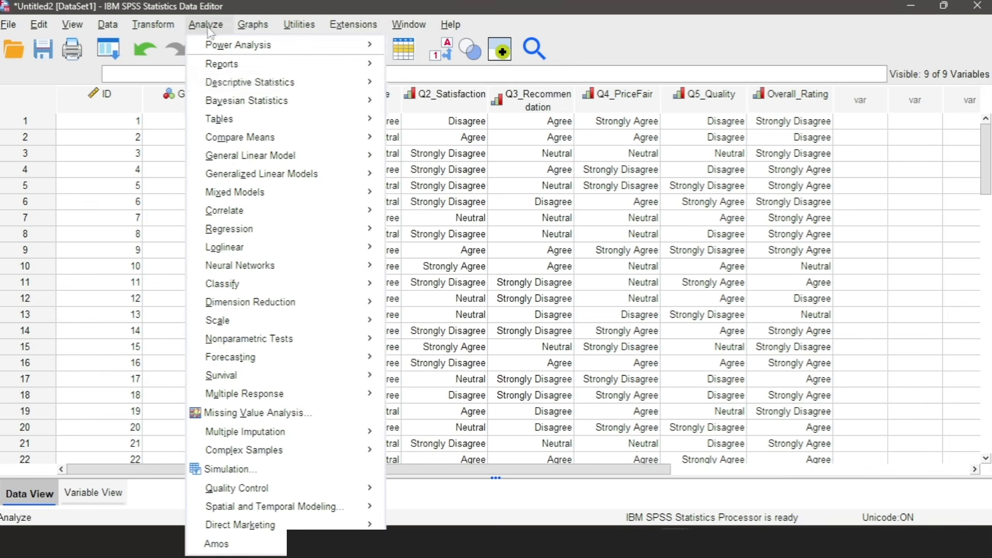
{"action": "mouse_move", "coordinate": [283, 81]}
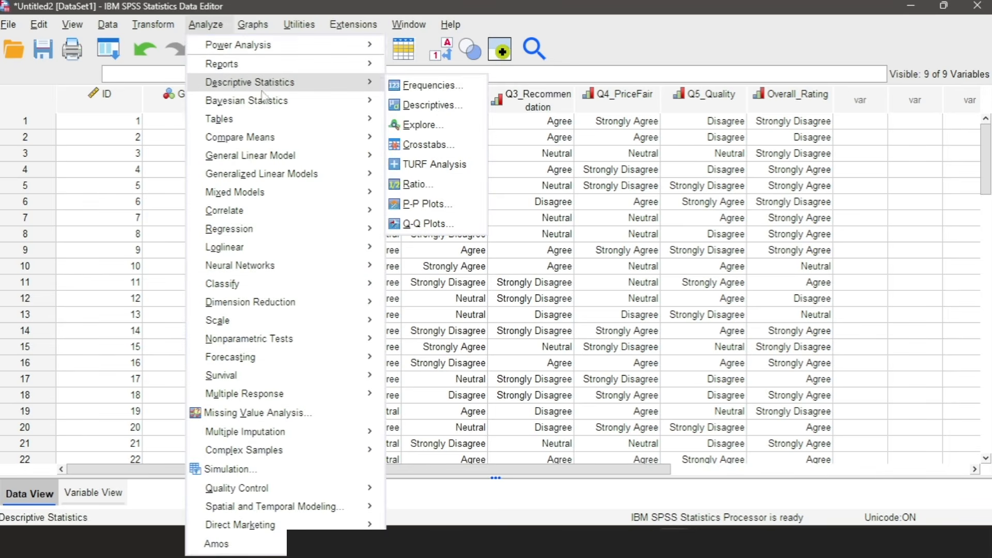
{"action": "left_click", "coordinate": [426, 86]}
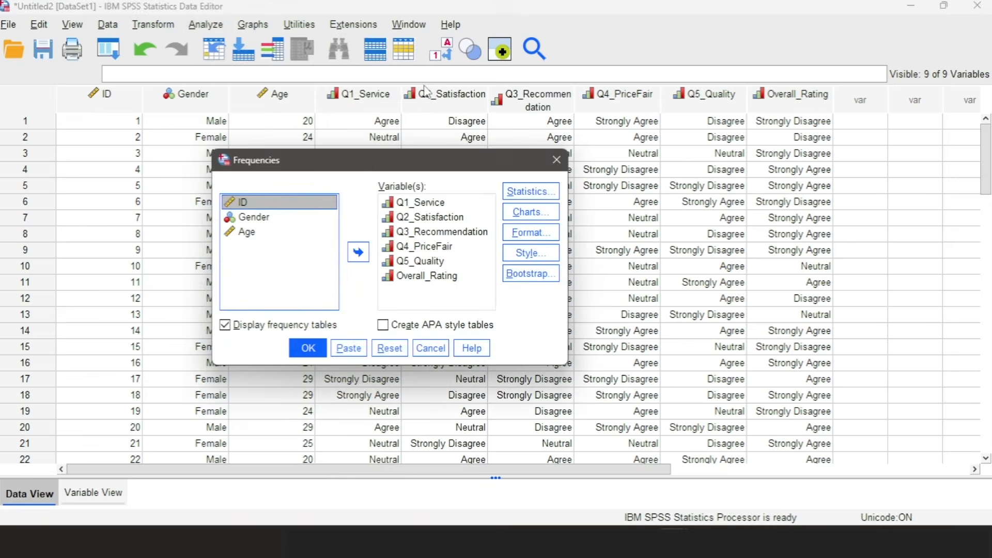
{"action": "left_click", "coordinate": [422, 217]}
{"action": "key", "text": "ctrl+a"}
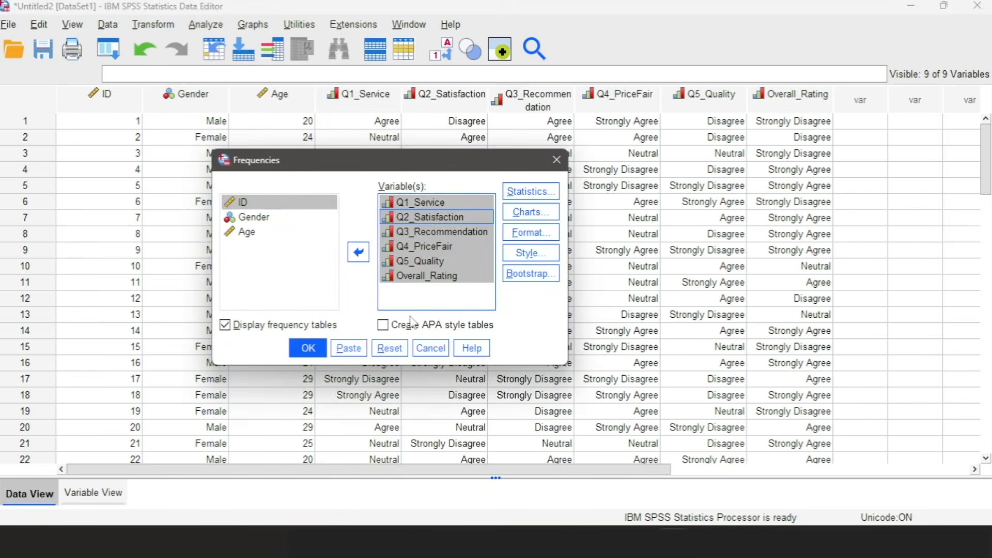
{"action": "left_click", "coordinate": [401, 349]}
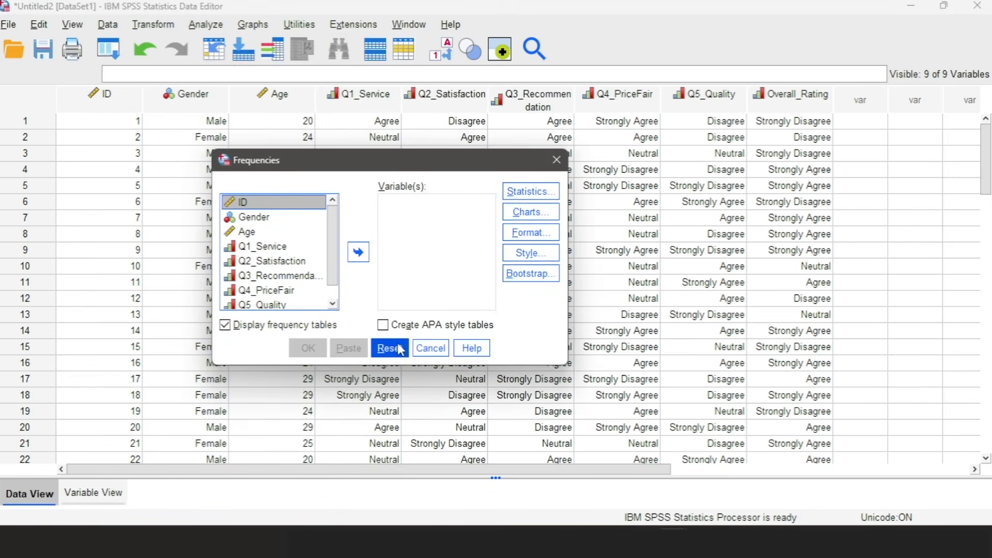
{"action": "left_click", "coordinate": [257, 217]}
{"action": "left_click", "coordinate": [358, 252]}
{"action": "left_click", "coordinate": [308, 348]}
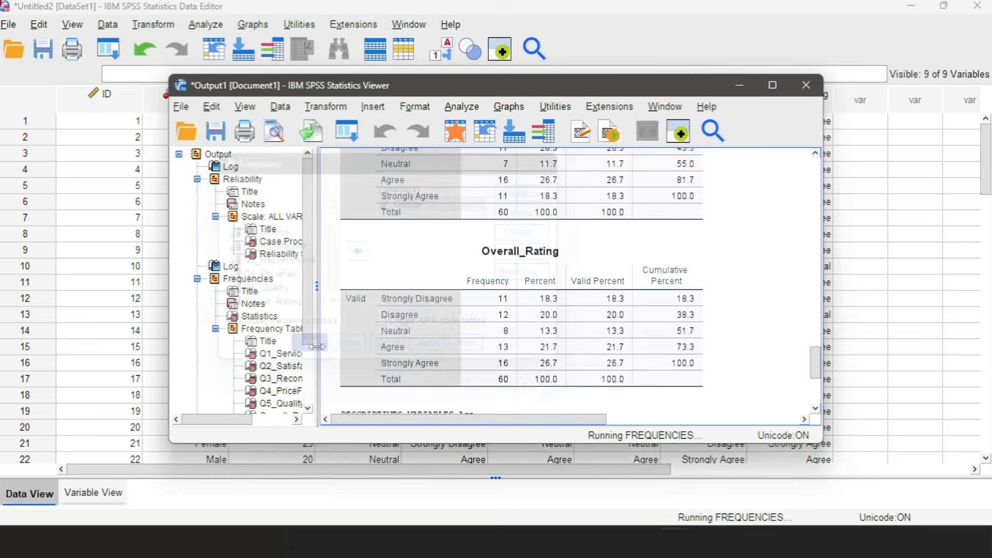
{"action": "left_click", "coordinate": [773, 84]}
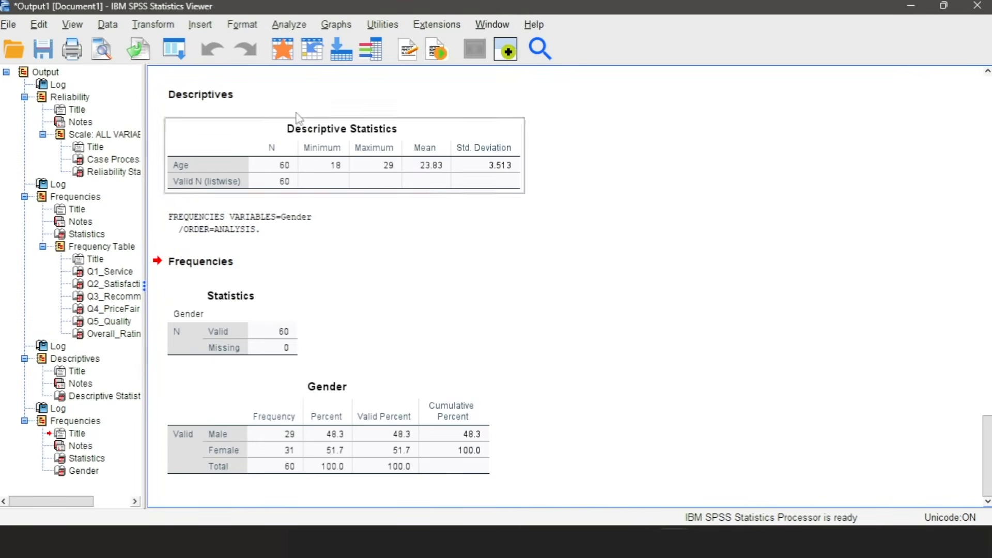
- Run the Descriptives analysis on Age again with the existing settings
{"action": "left_click", "coordinate": [290, 26]}
{"action": "mouse_move", "coordinate": [321, 83]}
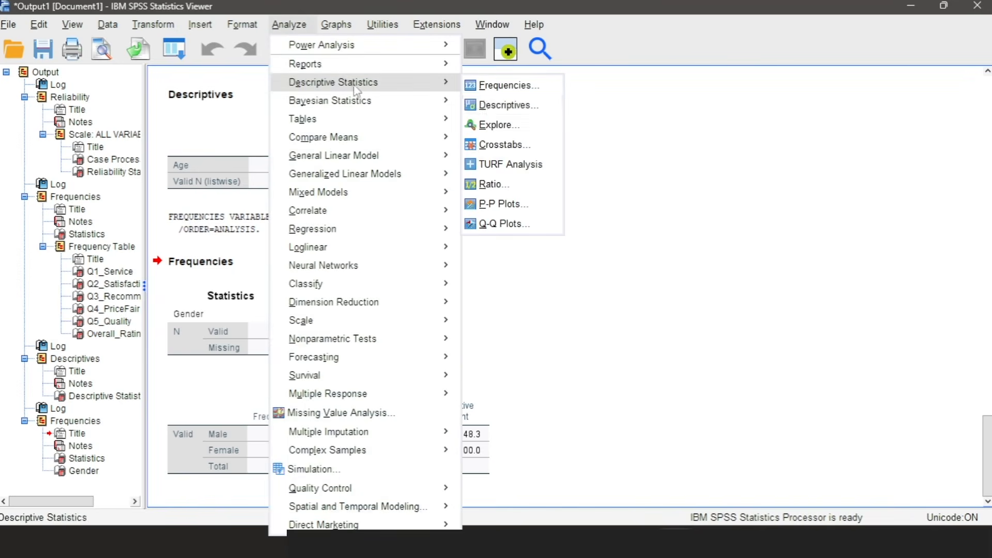
{"action": "left_click", "coordinate": [492, 108]}
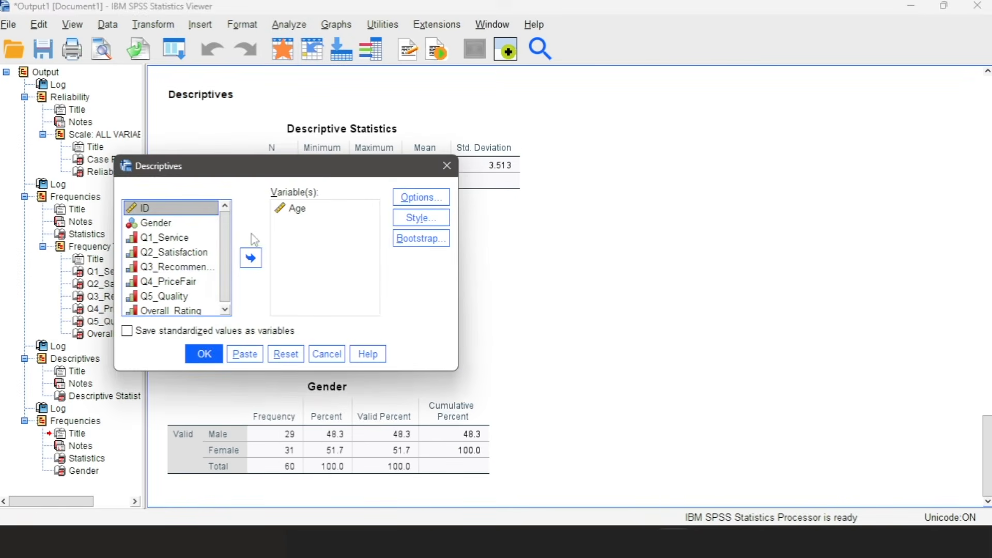
{"action": "left_click", "coordinate": [205, 355]}
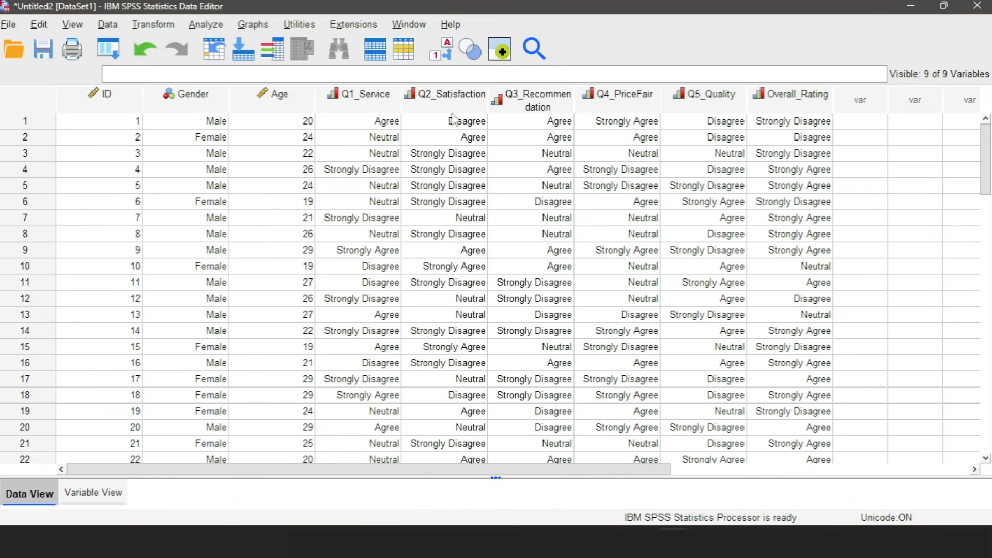
- From the dataset, reset the Frequencies setup and run it on Q2_Satisfaction only
{"action": "mouse_move", "coordinate": [453, 118]}
{"action": "left_click", "coordinate": [206, 24]}
{"action": "mouse_move", "coordinate": [272, 82]}
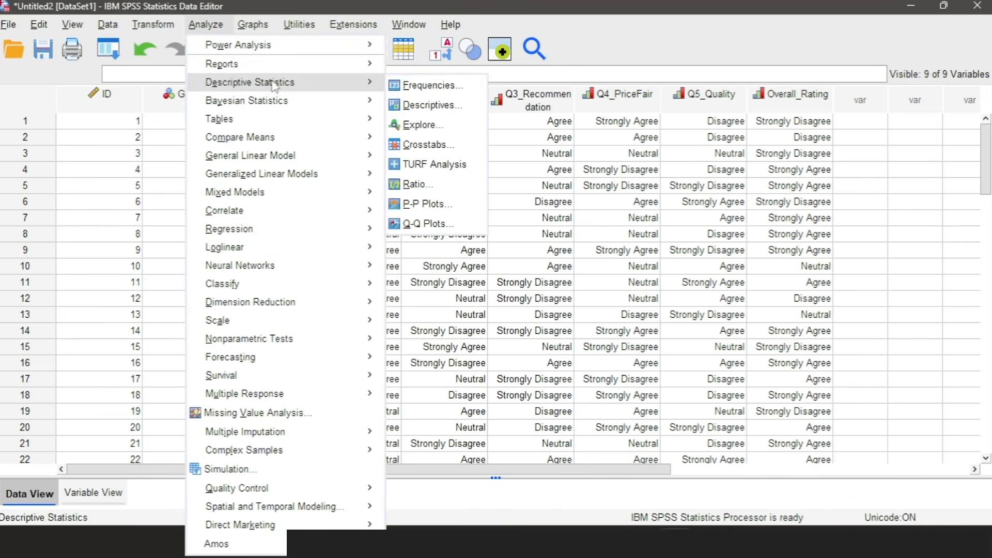
{"action": "left_click", "coordinate": [452, 93]}
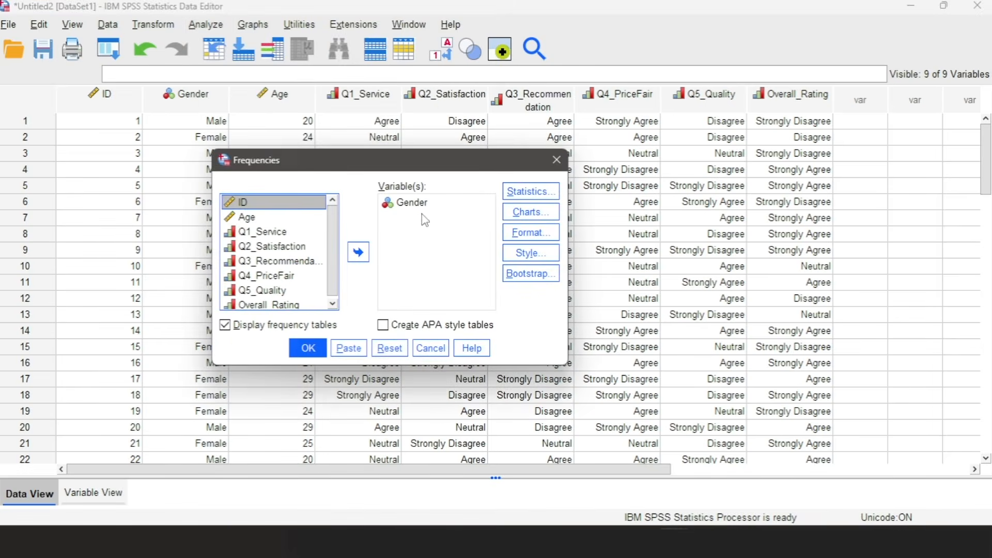
{"action": "left_click", "coordinate": [392, 355]}
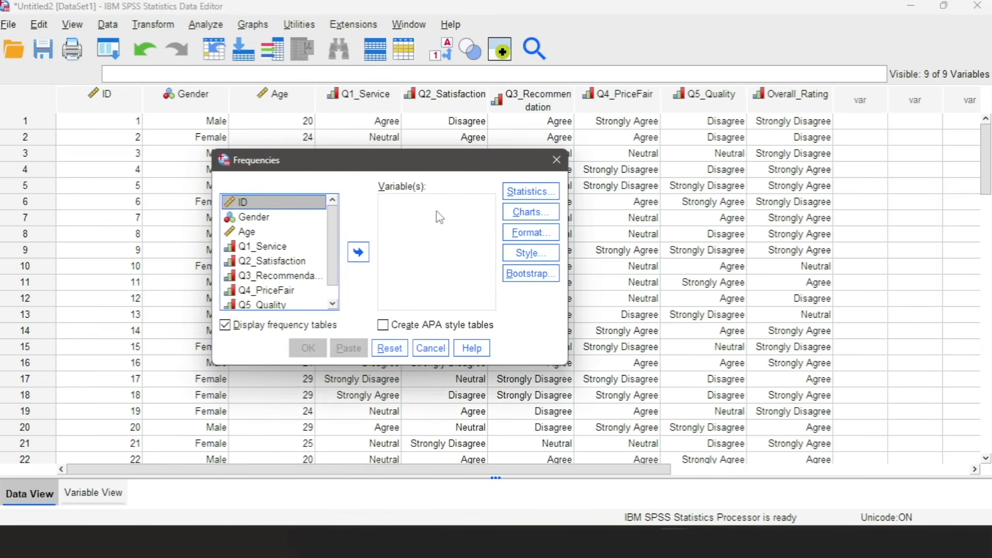
{"action": "left_click", "coordinate": [283, 261]}
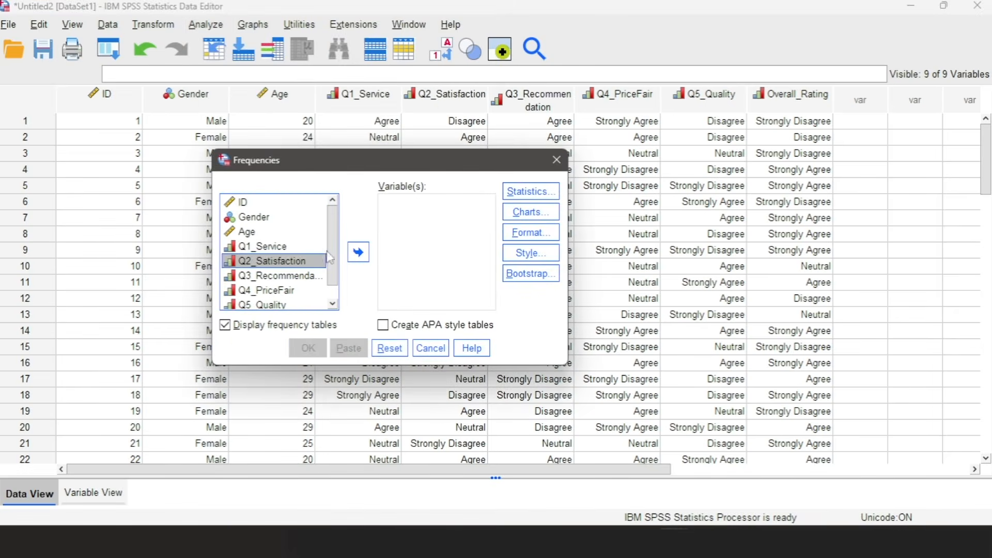
{"action": "left_click", "coordinate": [358, 252]}
{"action": "left_click", "coordinate": [323, 349]}
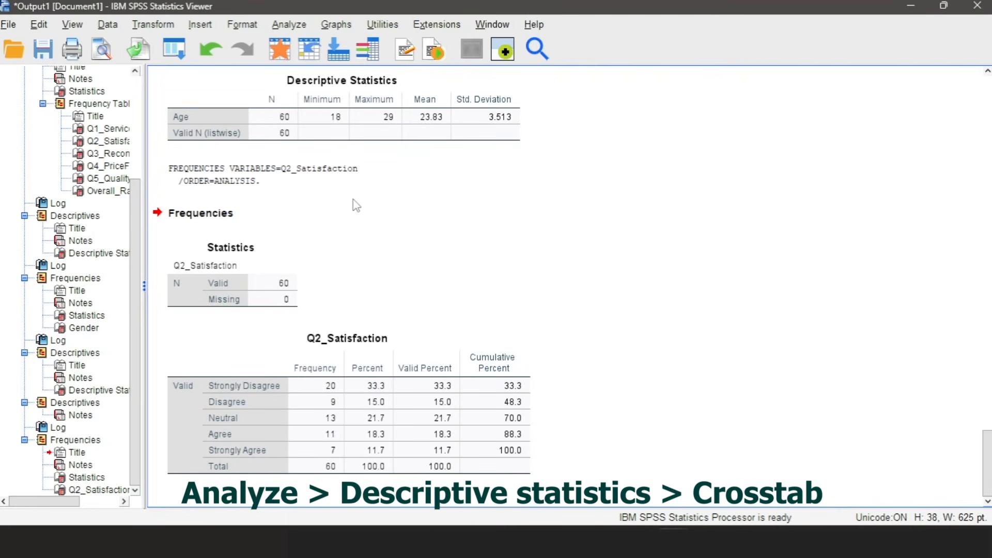
- Run a crosstabulation with Gender in the rows and Q2_Satisfaction in the columns, and select the resulting table
{"action": "left_click", "coordinate": [289, 24]}
{"action": "mouse_move", "coordinate": [372, 85]}
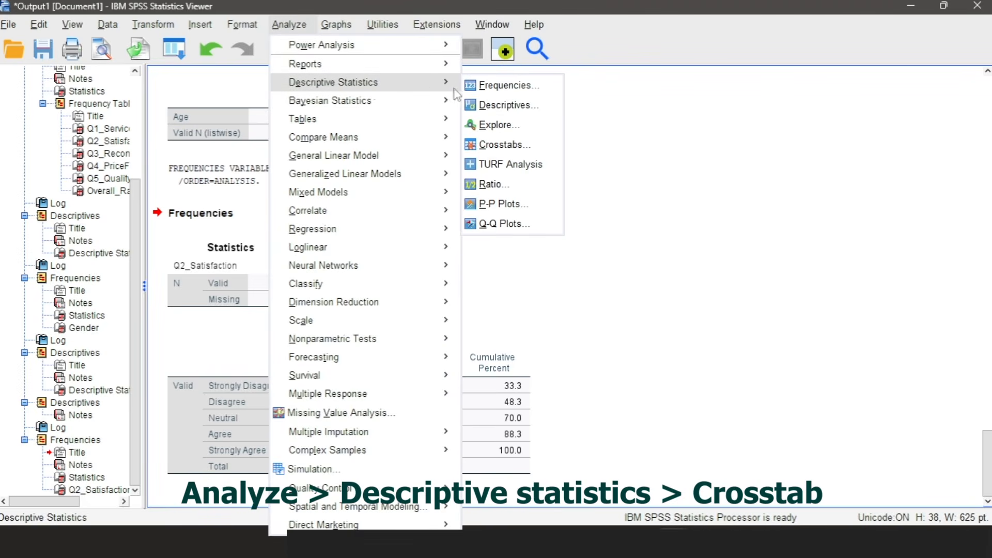
{"action": "left_click", "coordinate": [504, 147]}
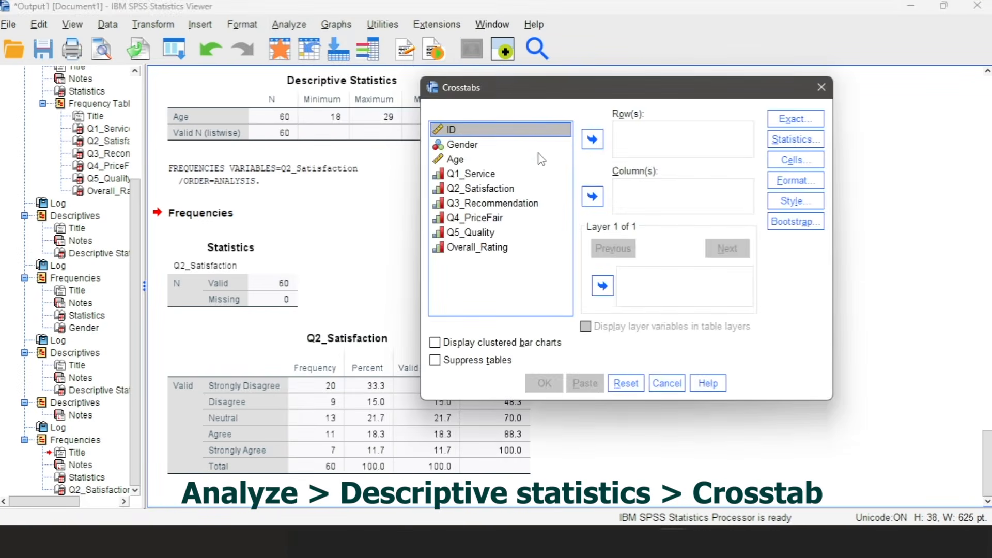
{"action": "left_click", "coordinate": [463, 145]}
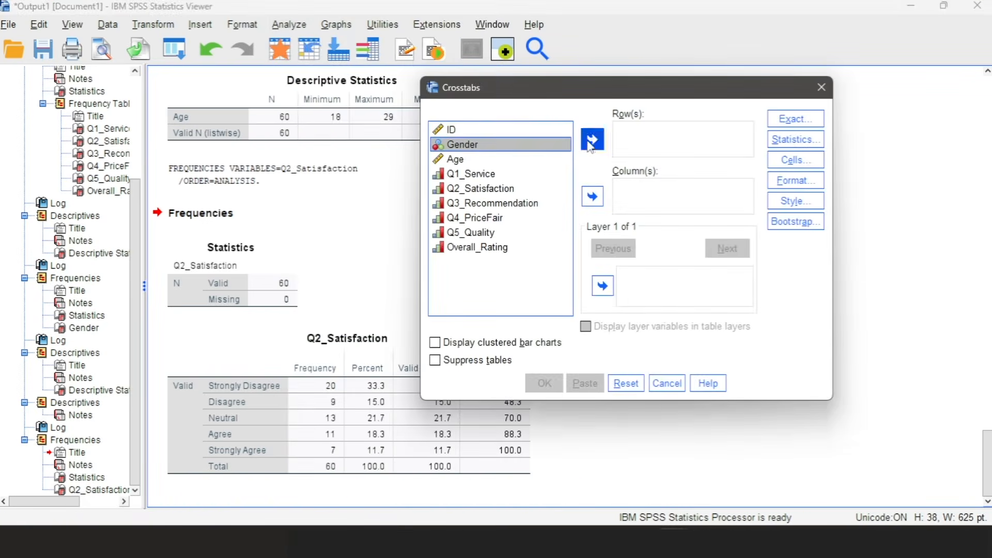
{"action": "left_click", "coordinate": [593, 139]}
{"action": "left_click", "coordinate": [481, 173]}
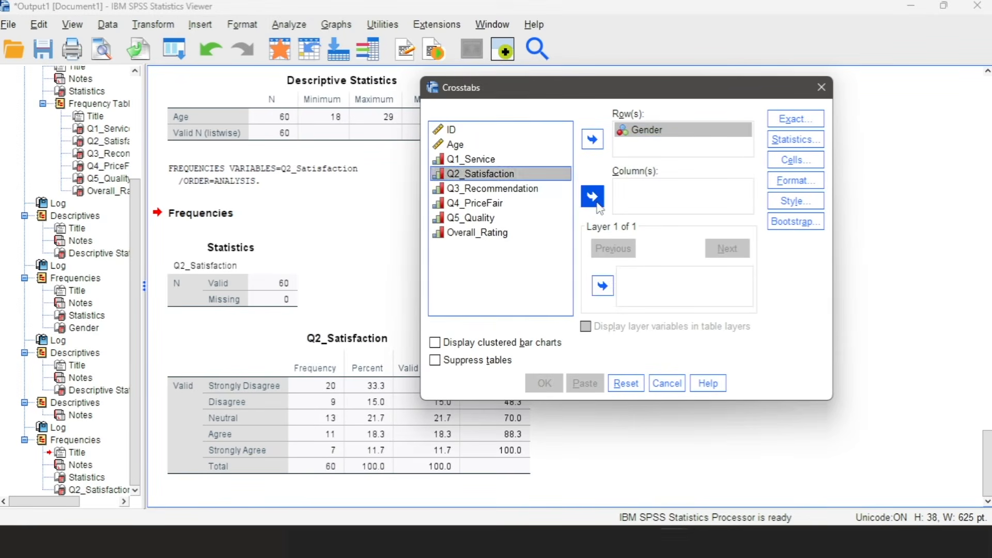
{"action": "left_click", "coordinate": [593, 196]}
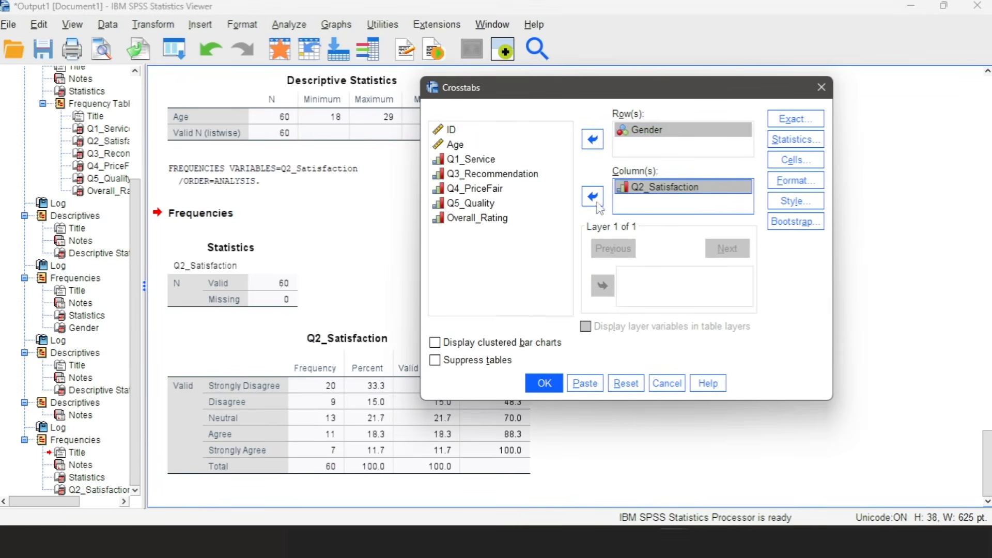
{"action": "left_click", "coordinate": [549, 388]}
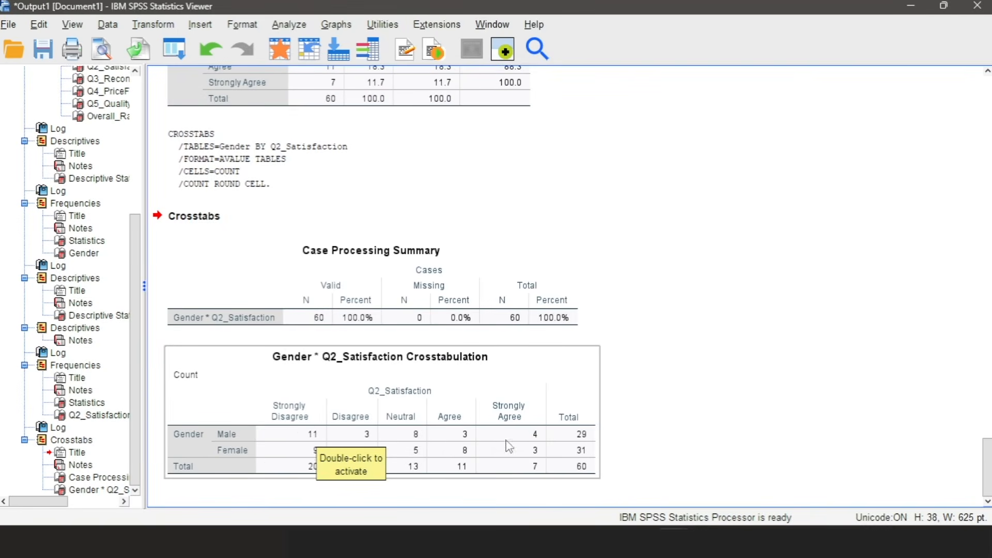
{"action": "left_click", "coordinate": [532, 442]}
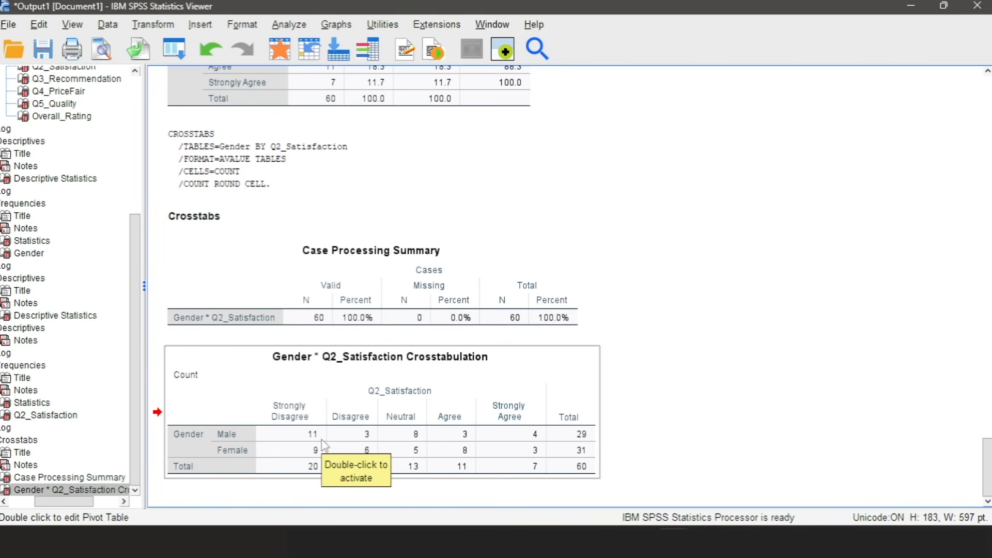
- Rerun the Gender by Q2_Satisfaction crosstabulation with column percentages added to the cells
{"action": "left_click", "coordinate": [287, 25]}
{"action": "mouse_move", "coordinate": [386, 80]}
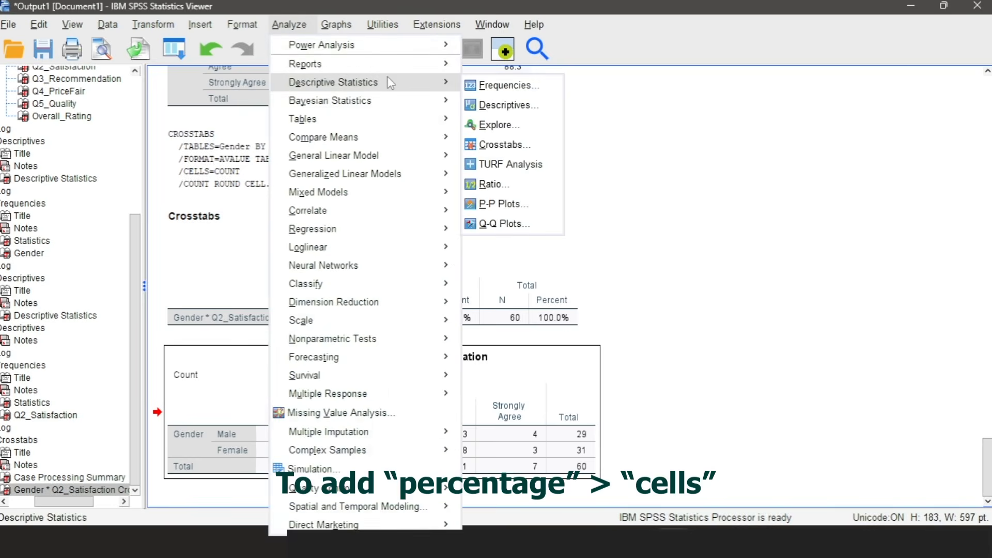
{"action": "left_click", "coordinate": [509, 144]}
{"action": "left_click", "coordinate": [794, 161]}
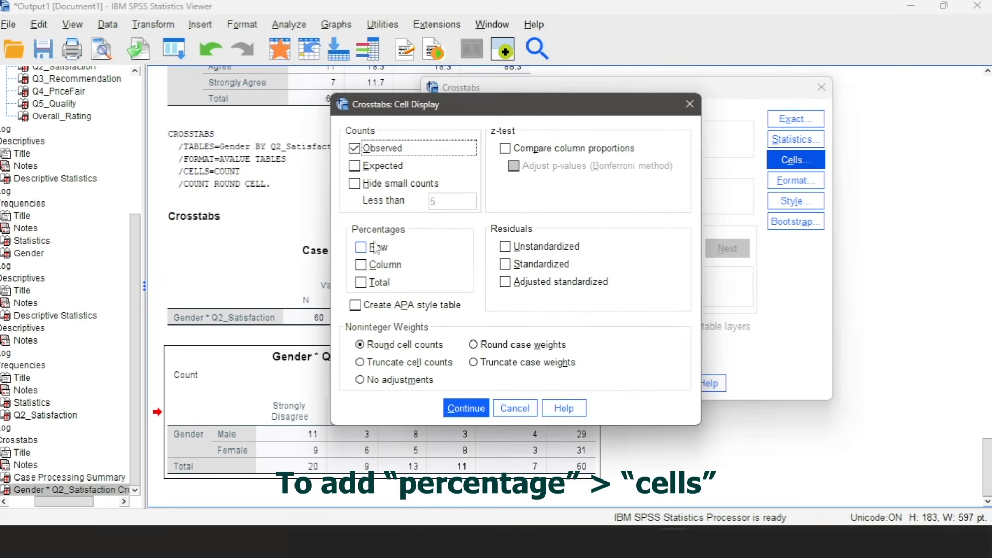
{"action": "left_click", "coordinate": [361, 265]}
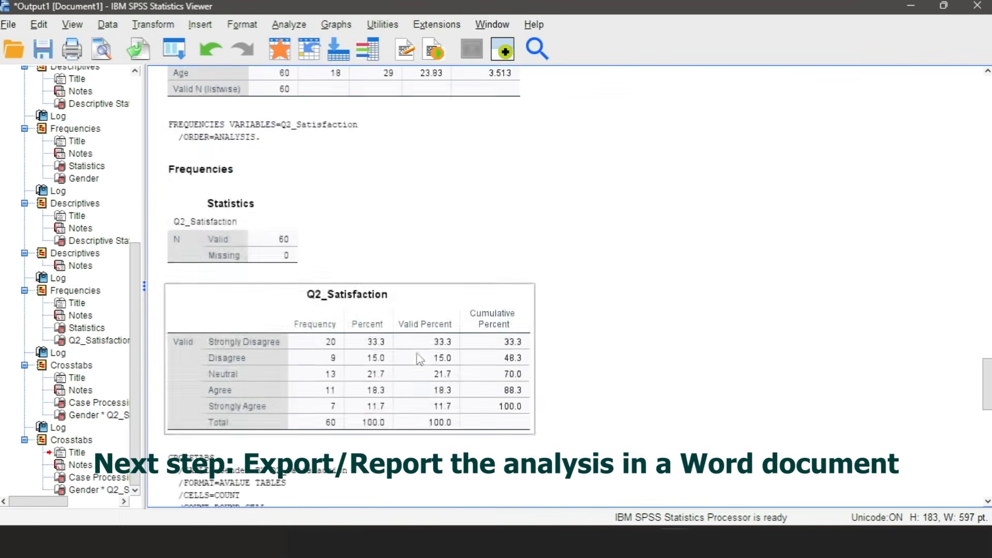
{"action": "scroll", "coordinate": [420, 359], "scroll_direction": "up", "scroll_amount": 5}
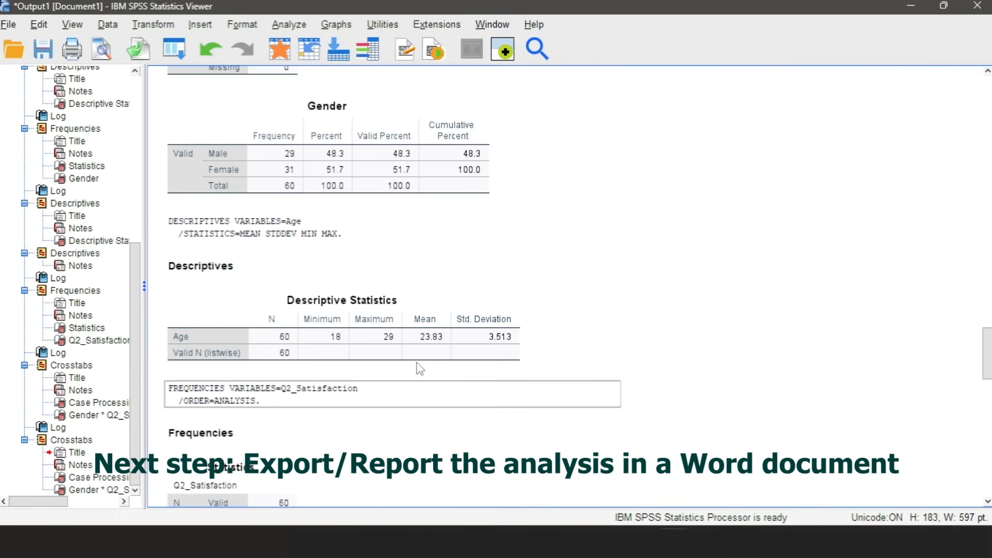
{"action": "left_click", "coordinate": [420, 369]}
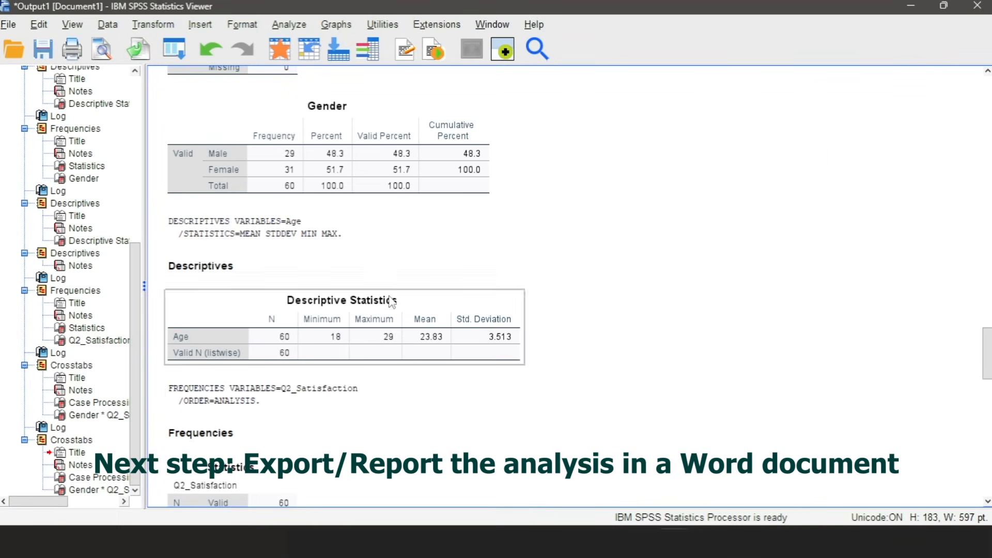
{"action": "scroll", "coordinate": [393, 303], "scroll_direction": "up", "scroll_amount": 9}
{"action": "scroll", "coordinate": [393, 303], "scroll_direction": "up", "scroll_amount": 3}
{"action": "left_click", "coordinate": [392, 302]}
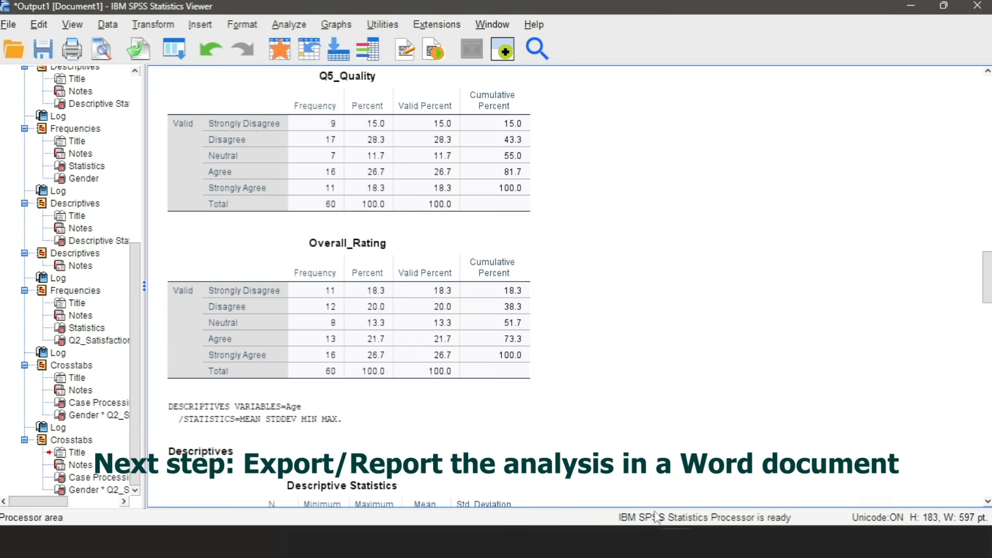
- Switch to the Word document and enter the bullet "Objective 1: Measure Demographics" under the Analysis heading
{"action": "mouse_move", "coordinate": [642, 542]}
{"action": "left_click", "coordinate": [719, 471]}
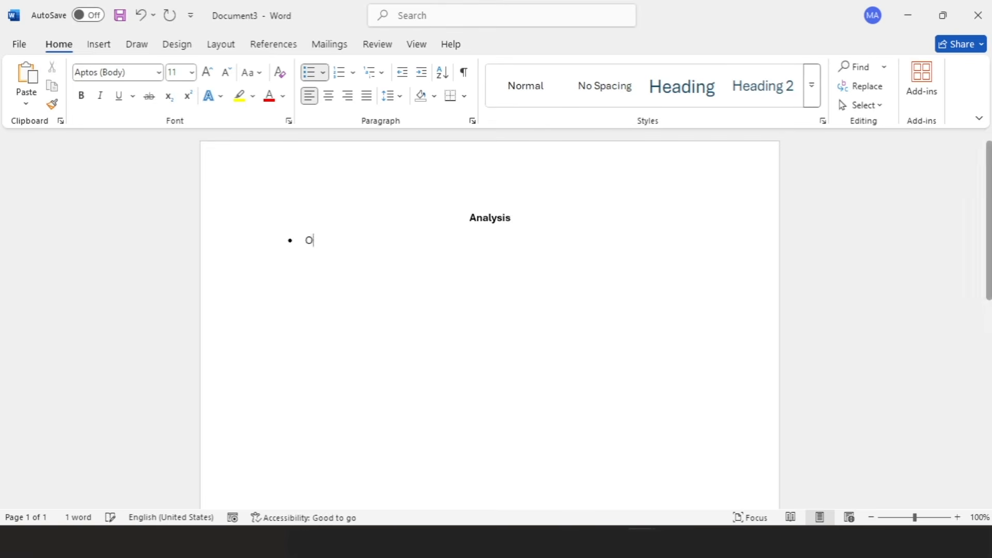
{"action": "type", "text": "bjective 1: Me"}
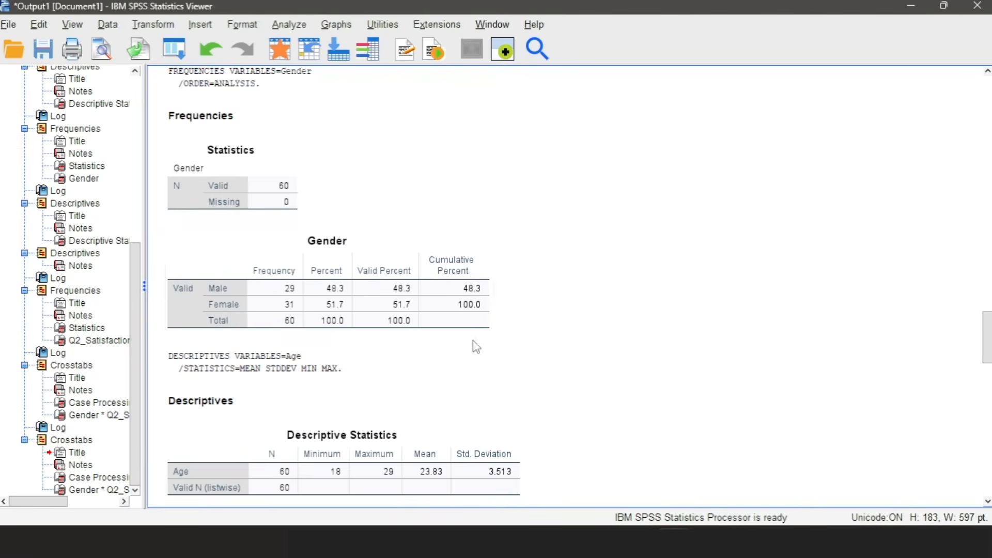
- In the SPSS output, select the Gender frequency table together with the Age Descriptive Statistics table and copy both
{"action": "left_click", "coordinate": [439, 283]}
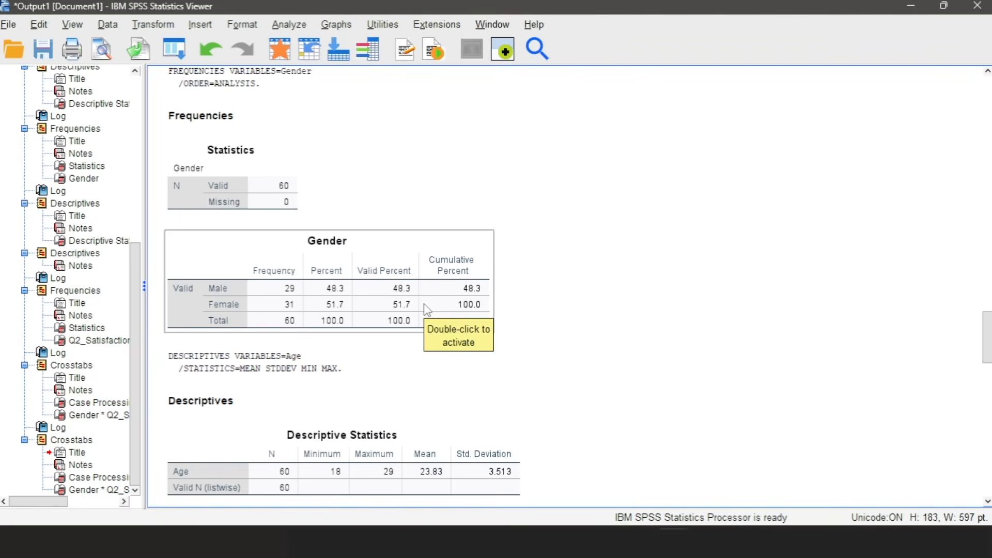
{"action": "left_click", "coordinate": [427, 309]}
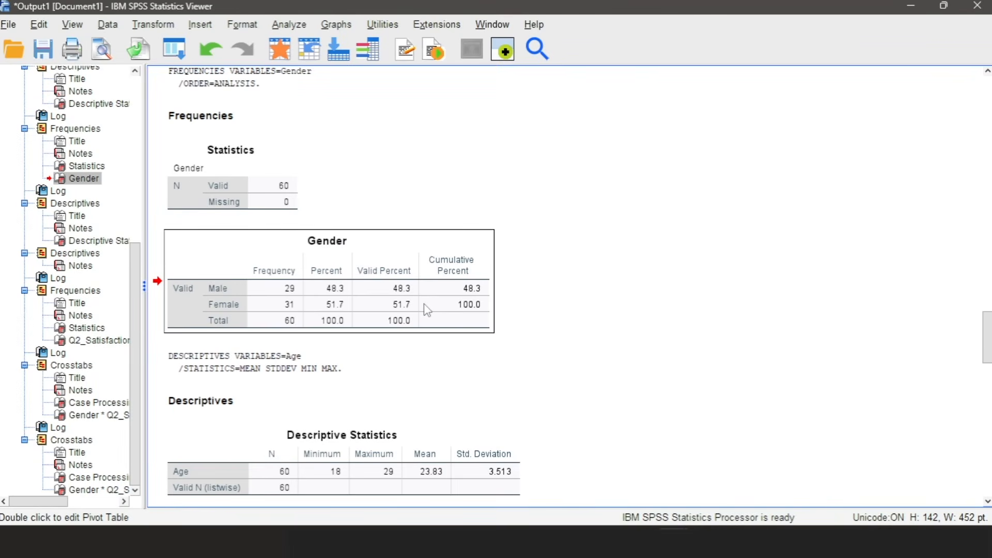
{"action": "right_click", "coordinate": [427, 309]}
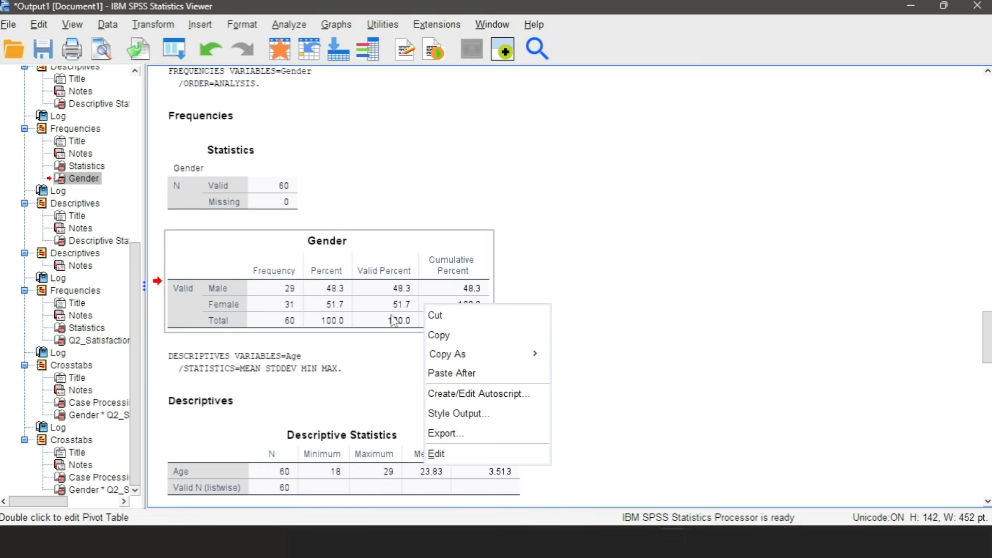
{"action": "left_click", "coordinate": [438, 242]}
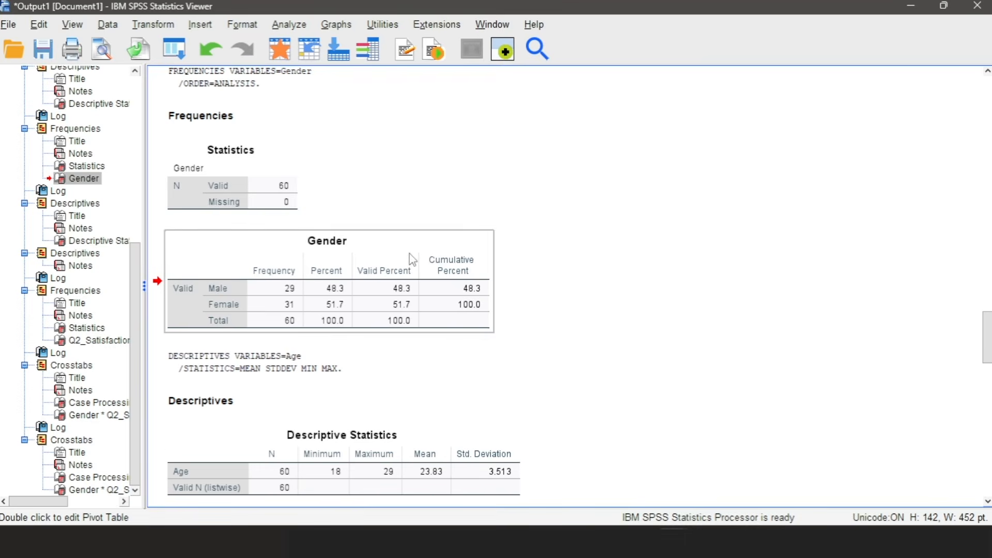
{"action": "scroll", "coordinate": [412, 260], "scroll_direction": "down", "scroll_amount": 3}
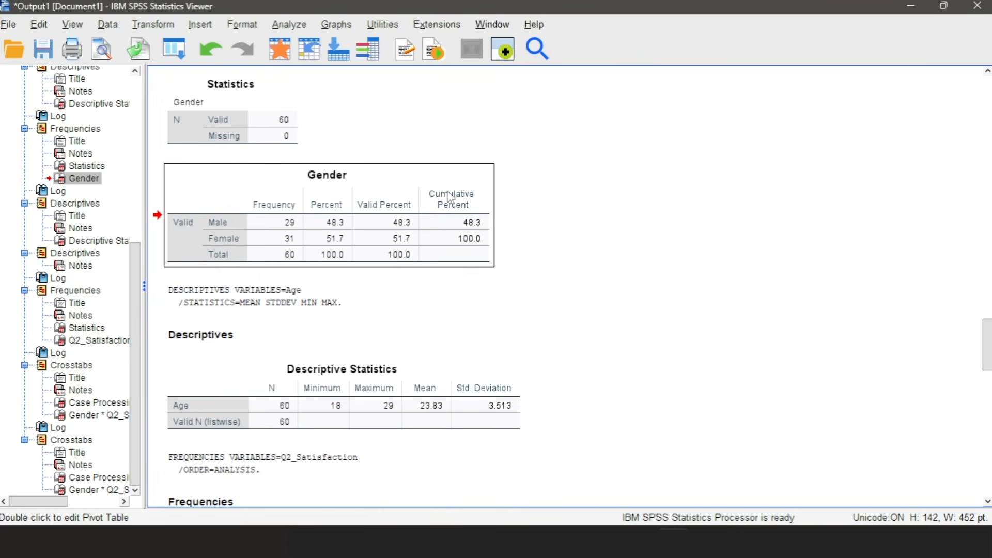
{"action": "left_click", "coordinate": [397, 267]}
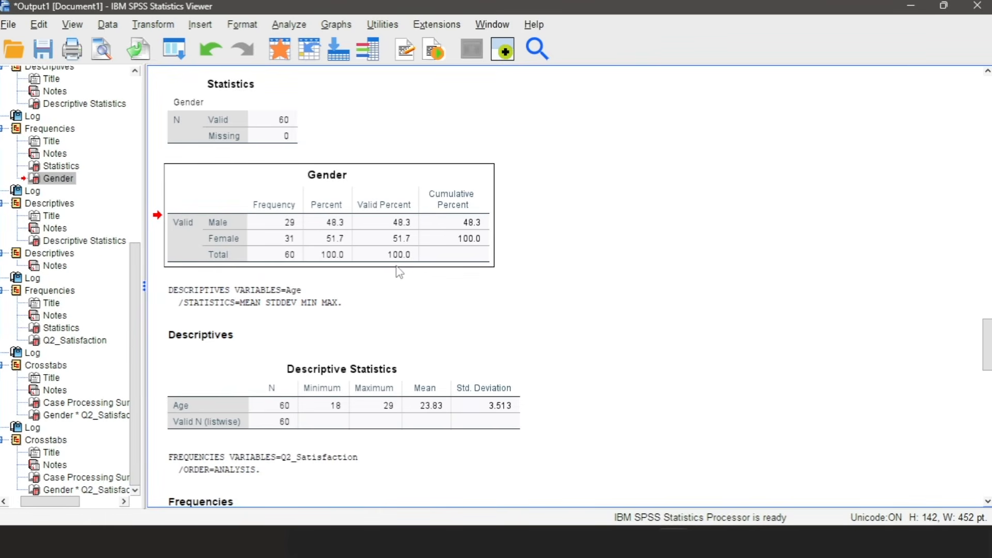
{"action": "left_click", "coordinate": [373, 423]}
{"action": "left_click", "coordinate": [374, 423]}
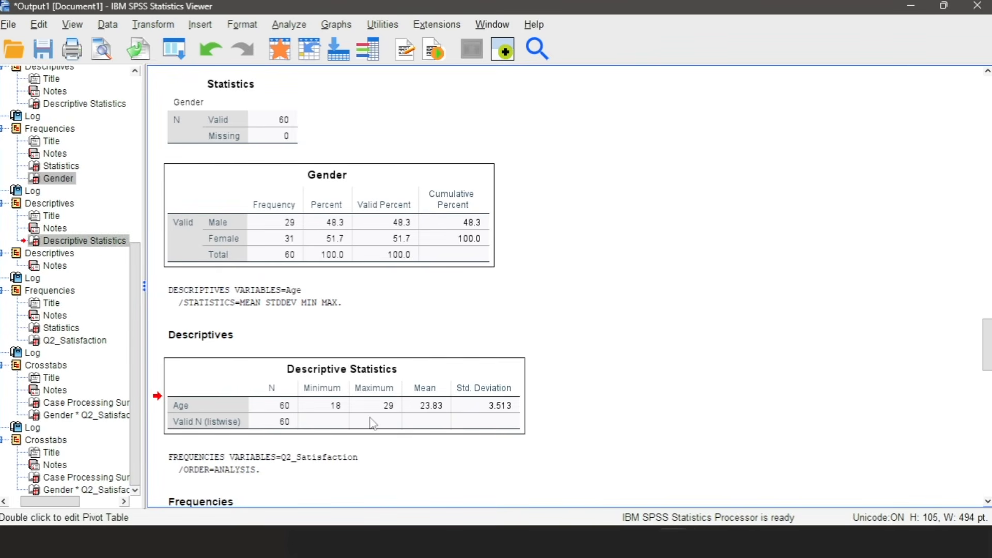
{"action": "right_click", "coordinate": [374, 423]}
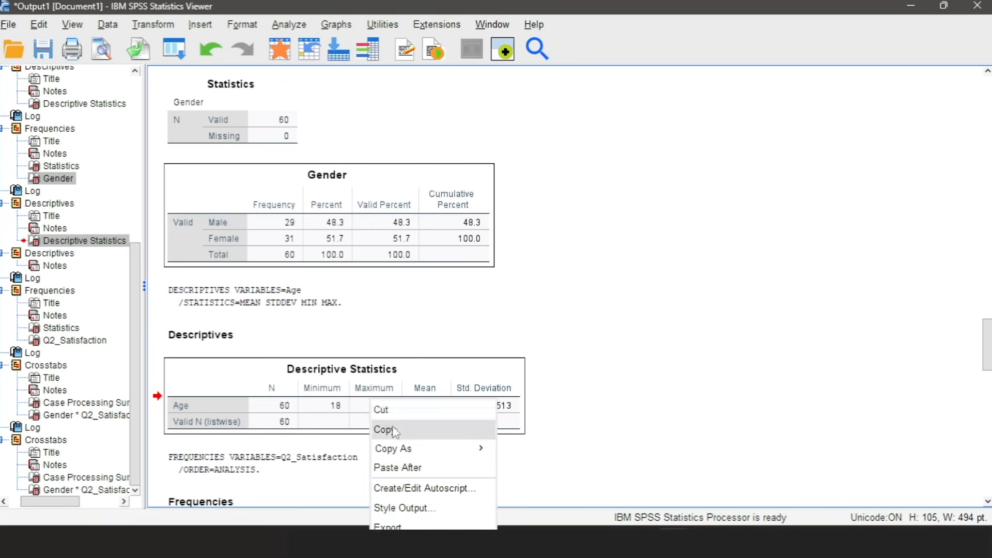
{"action": "left_click", "coordinate": [395, 430]}
- Paste the two copied tables into the Word document below the objective and give them a plain bordered grid style
{"action": "key", "text": "alt+Tab"}
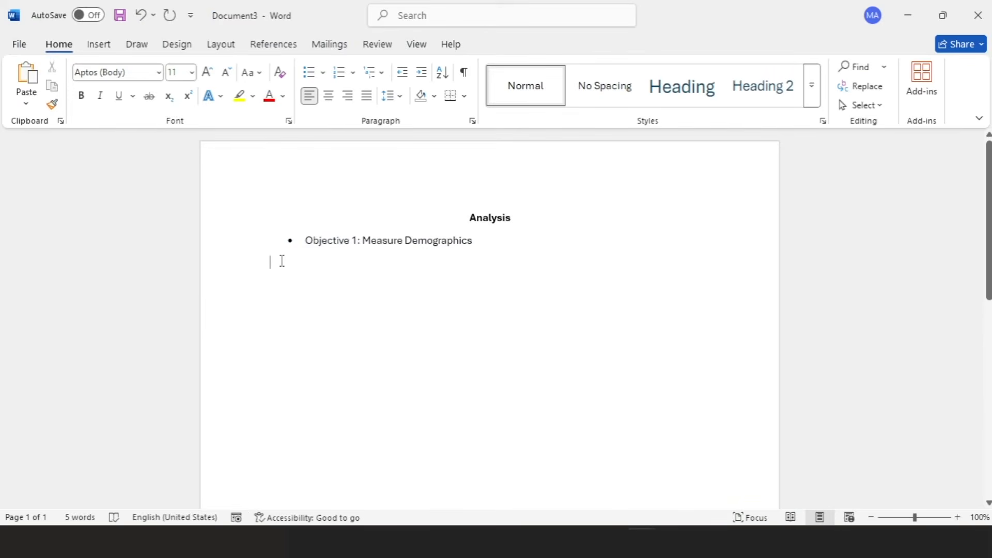
{"action": "key", "text": "ctrl+v"}
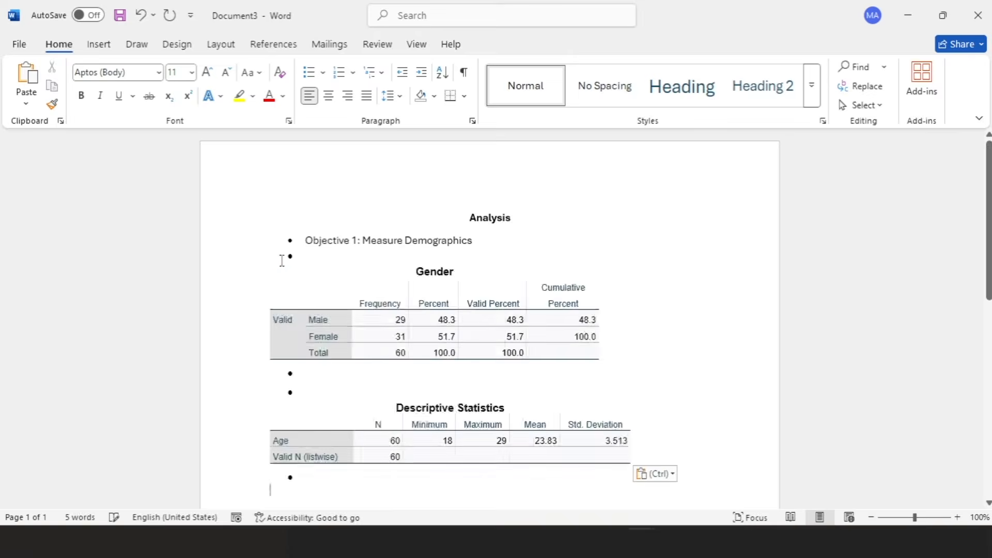
{"action": "left_click", "coordinate": [383, 286]}
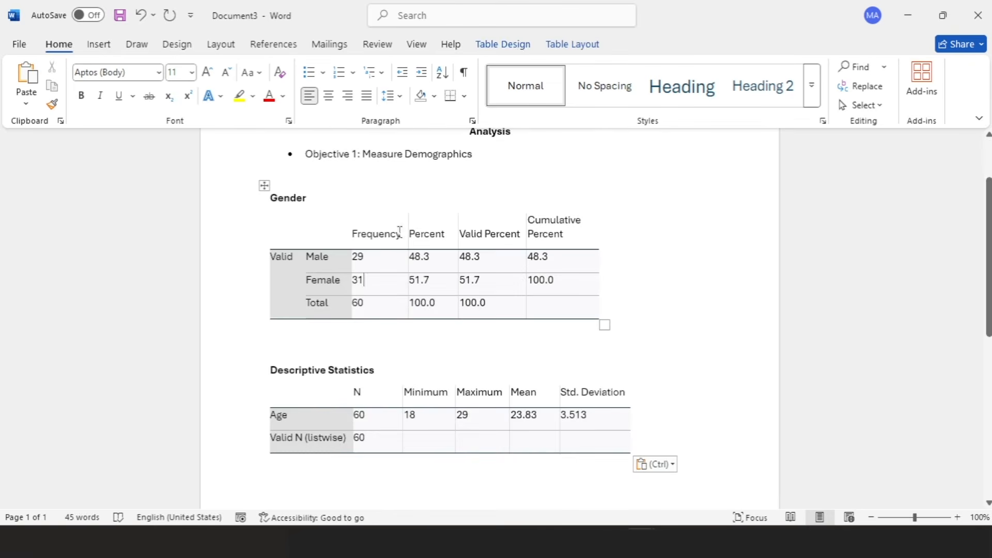
{"action": "left_click", "coordinate": [515, 46]}
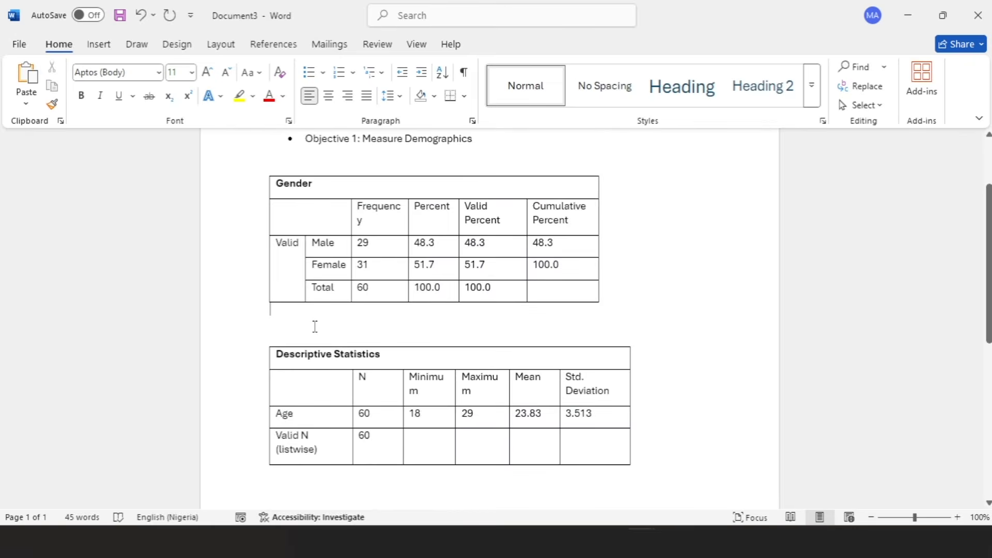
- Remove the blank line above the Gender table and write below it "As shown in the Table above, 48.3% of the respondents were male, while 51.7% were female."
{"action": "scroll", "coordinate": [314, 326], "scroll_direction": "up", "scroll_amount": 2}
{"action": "left_click", "coordinate": [311, 228]}
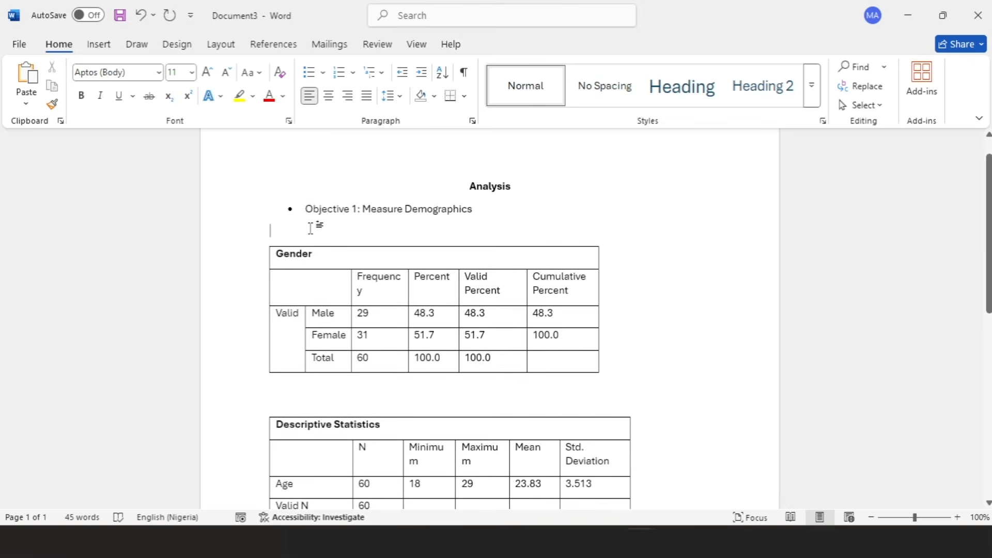
{"action": "key", "text": "BackSpace"}
{"action": "scroll", "coordinate": [317, 319], "scroll_direction": "down", "scroll_amount": 1}
{"action": "left_click", "coordinate": [316, 319]}
{"action": "type", "text": "A"}
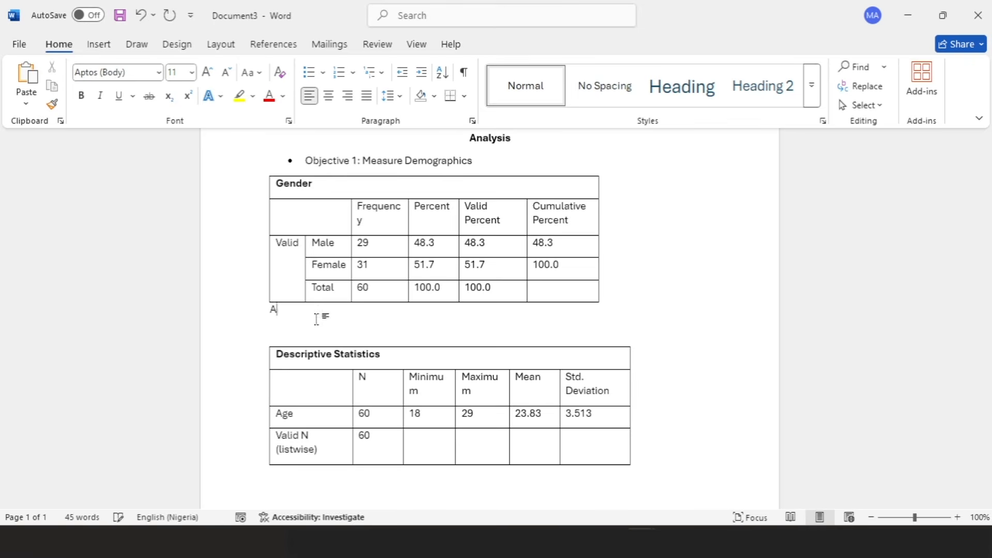
{"action": "type", "text": "s shown in the Table above, 48"}
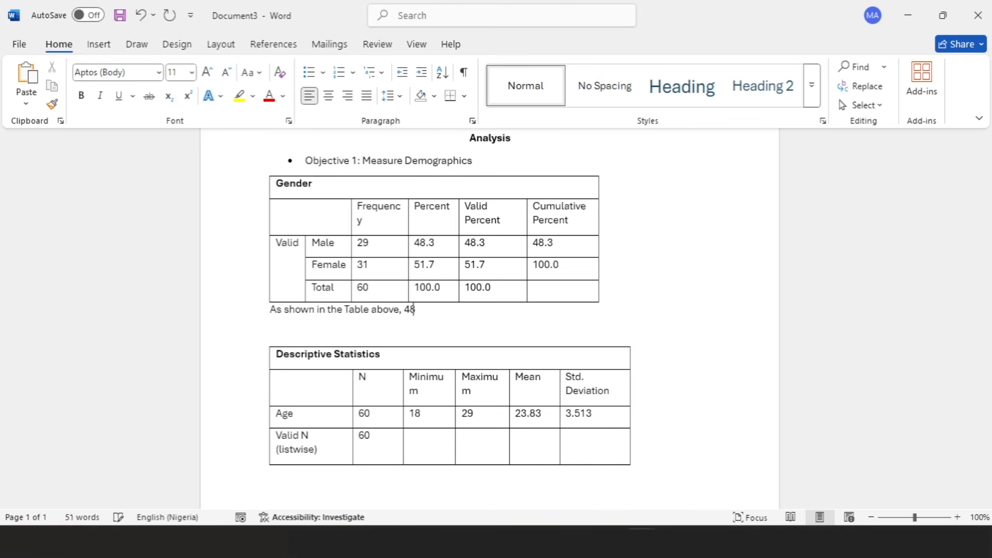
{"action": "type", "text": ".3% of"}
{"action": "type", "text": " teh respondents were male, whi"}
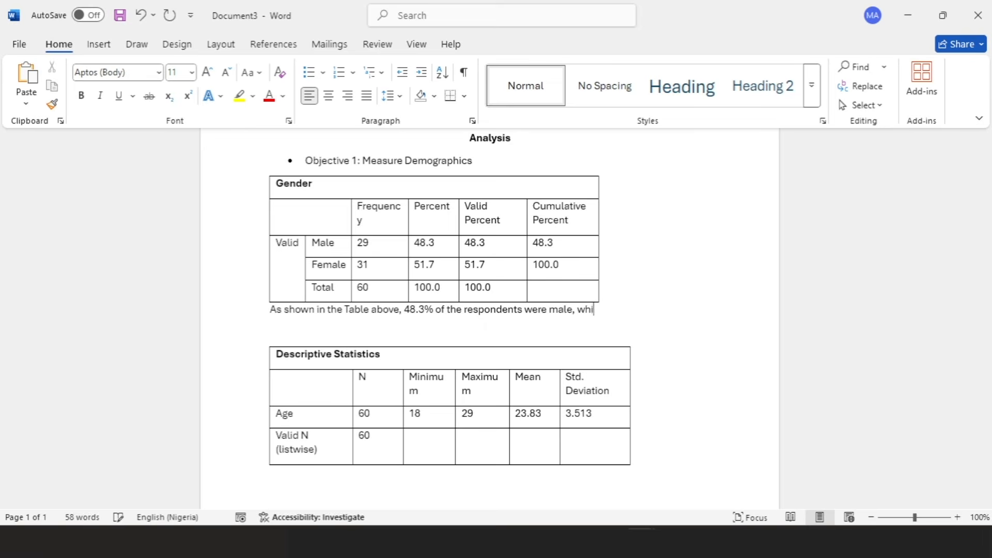
{"action": "type", "text": "le 51.7% were female."}
- Add the line "Descriptive Statistics of Gender:" between the objective bullet and the Gender table
{"action": "scroll", "coordinate": [496, 221], "scroll_direction": "up", "scroll_amount": 2}
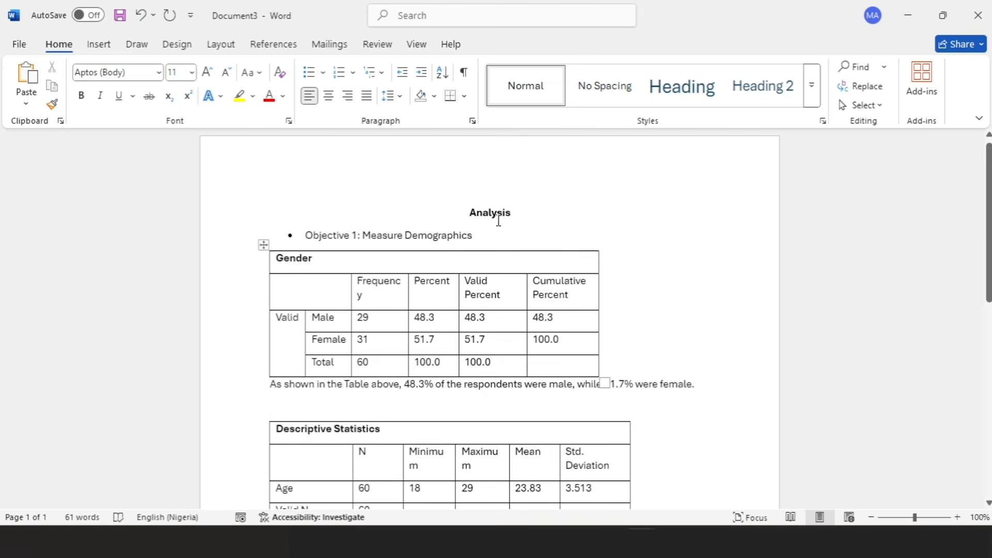
{"action": "left_click", "coordinate": [490, 235]}
{"action": "key", "text": "Return"}
{"action": "key", "text": "Return"}
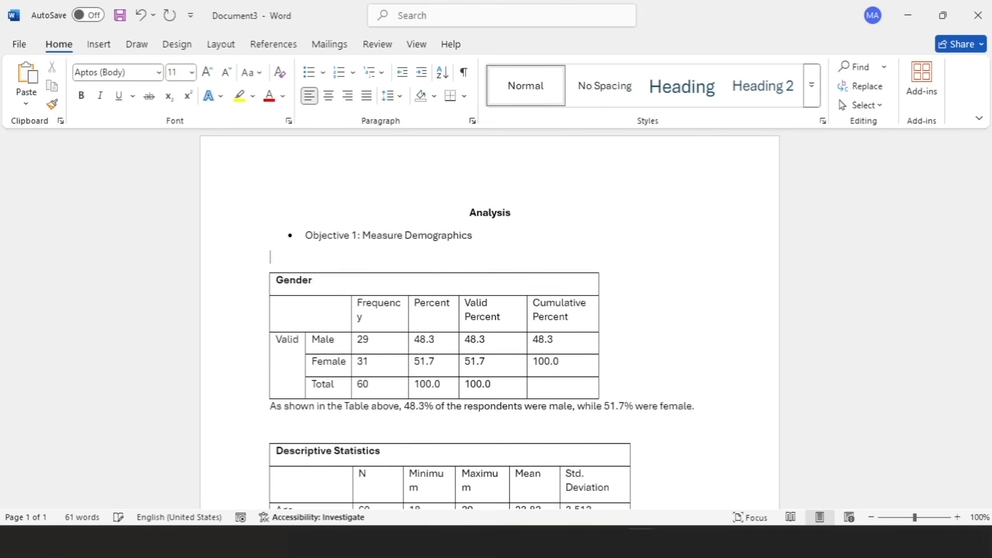
{"action": "type", "text": "Descriptive Statistics of Gender:"}
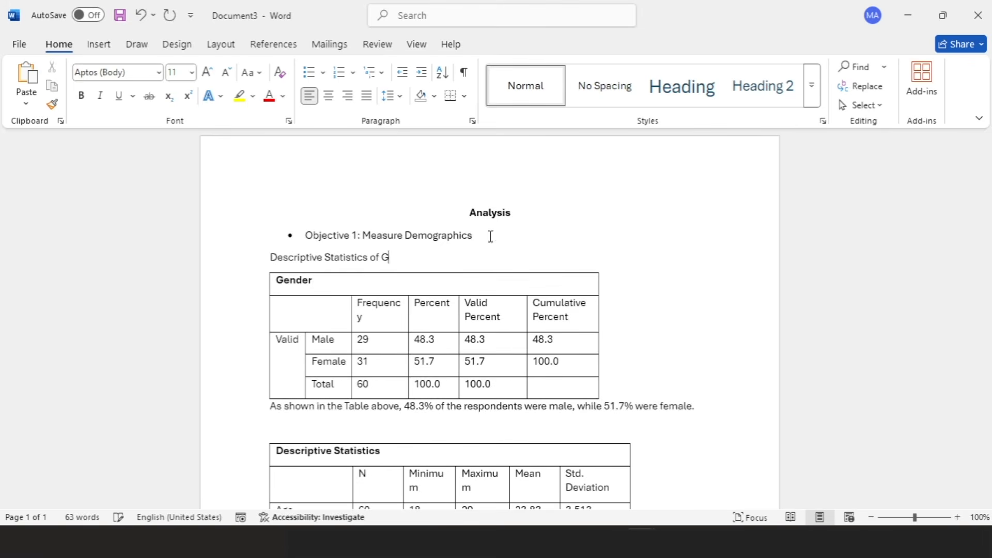
- Copy the Gender heading line to above the Age table, reword it as "Descriptive Statistics of Age:" and make it bold
{"action": "scroll", "coordinate": [489, 234], "scroll_direction": "down", "scroll_amount": 2}
{"action": "left_click_drag", "start_coordinate": [427, 196], "coordinate": [301, 197]}
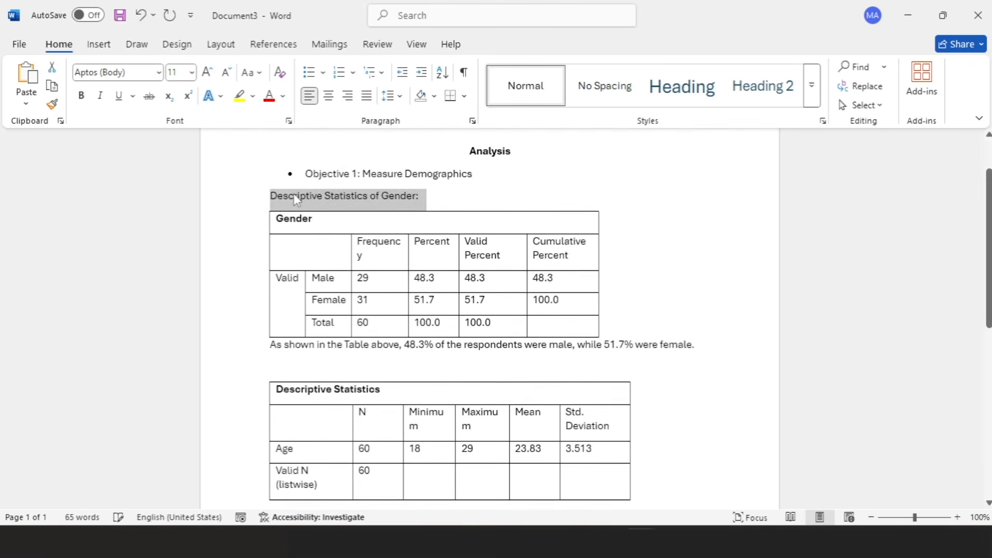
{"action": "left_click", "coordinate": [291, 376]}
{"action": "key", "text": "ctrl+v"}
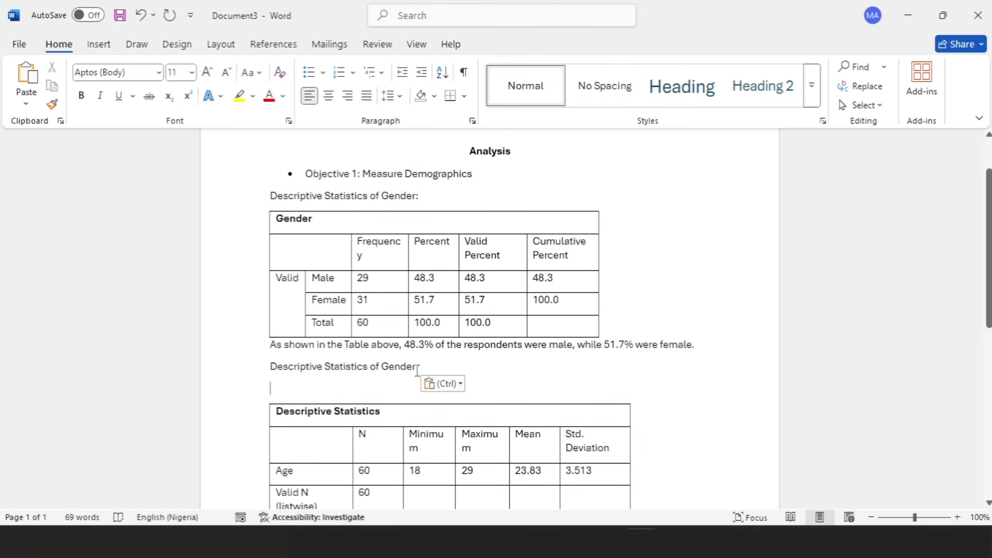
{"action": "left_click_drag", "start_coordinate": [417, 368], "coordinate": [381, 368]}
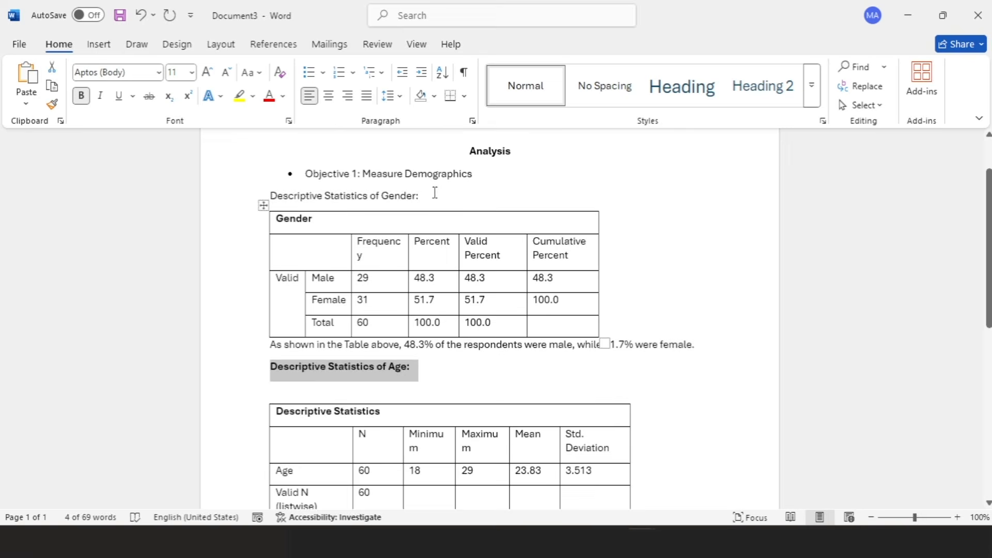
- Make the "Descriptive Statistics of Gender:" heading bold and remove the blank line above the Age table
{"action": "left_click_drag", "start_coordinate": [435, 192], "coordinate": [270, 196]}
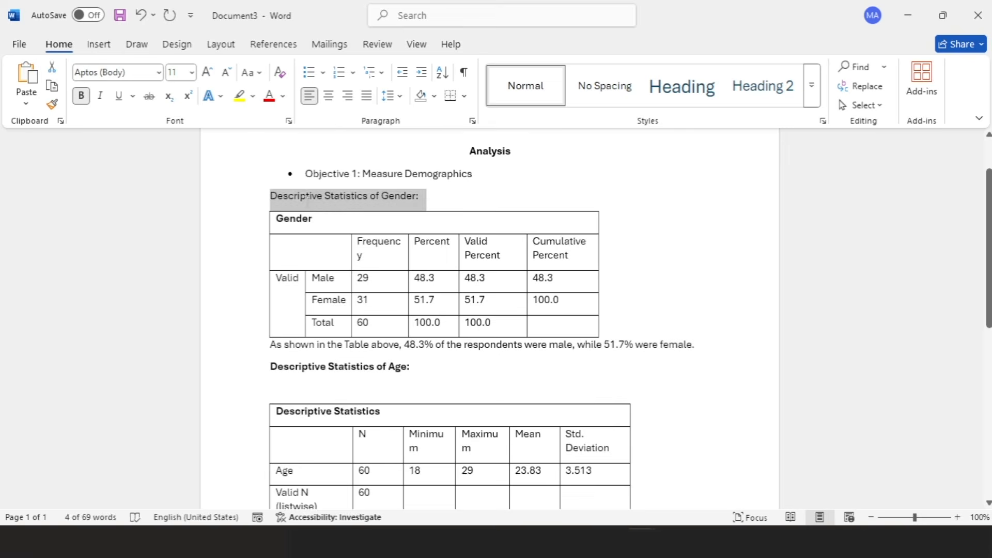
{"action": "key", "text": "ctrl+b"}
{"action": "left_click", "coordinate": [336, 379]}
{"action": "key", "text": "BackSpace"}
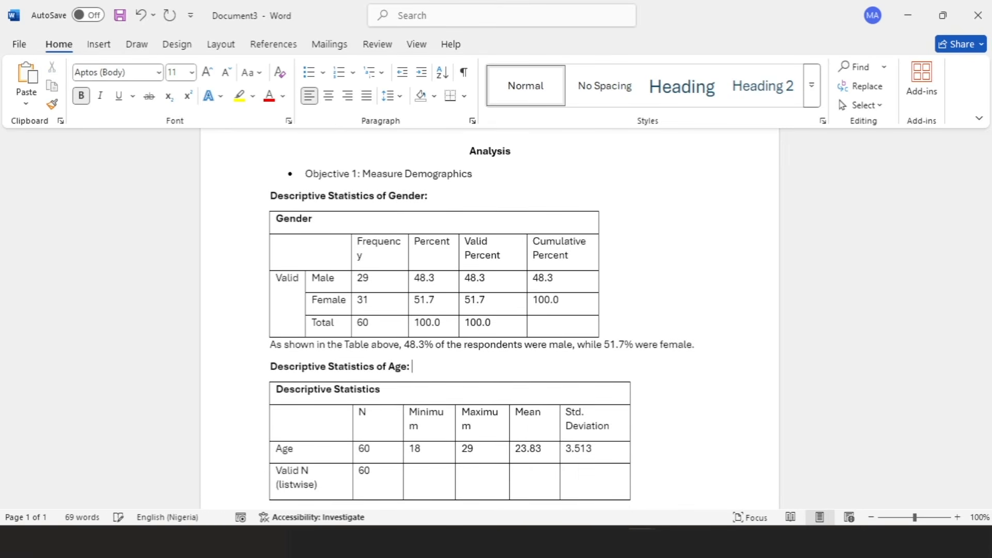
- Write below the Age table "The Table above shows the minimum age is 18 and the maximum age is 29."
{"action": "scroll", "coordinate": [320, 380], "scroll_direction": "down", "scroll_amount": 2}
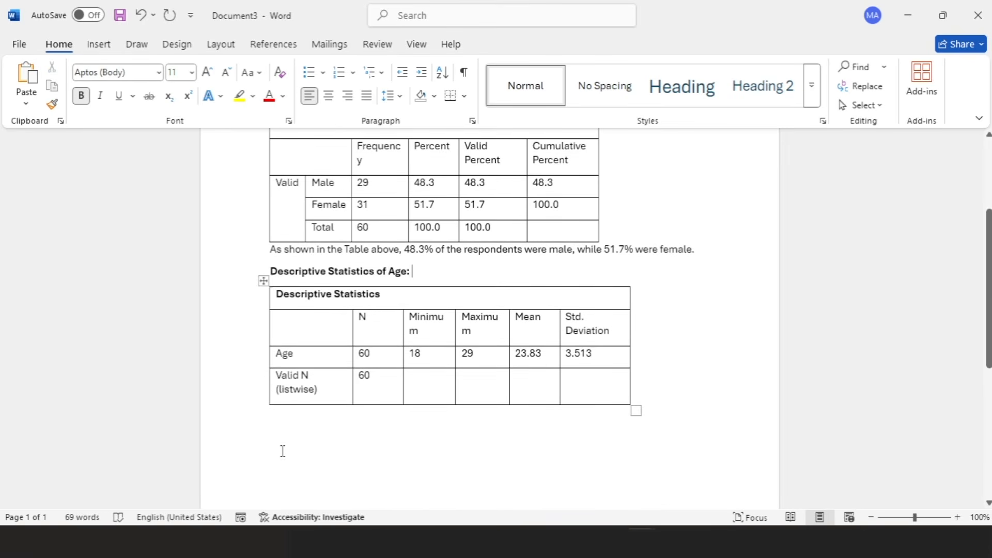
{"action": "left_click", "coordinate": [299, 417]}
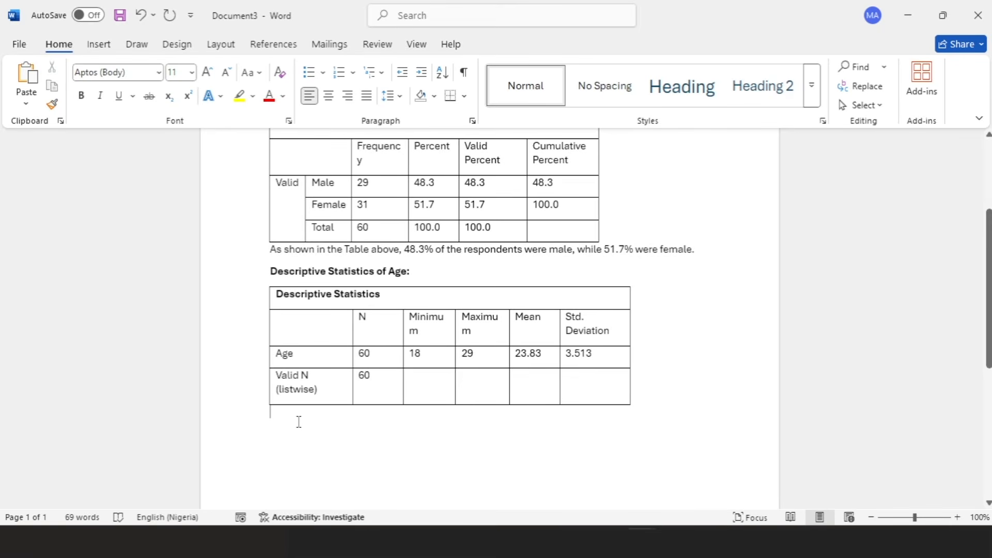
{"action": "type", "text": "The Table above shows t"}
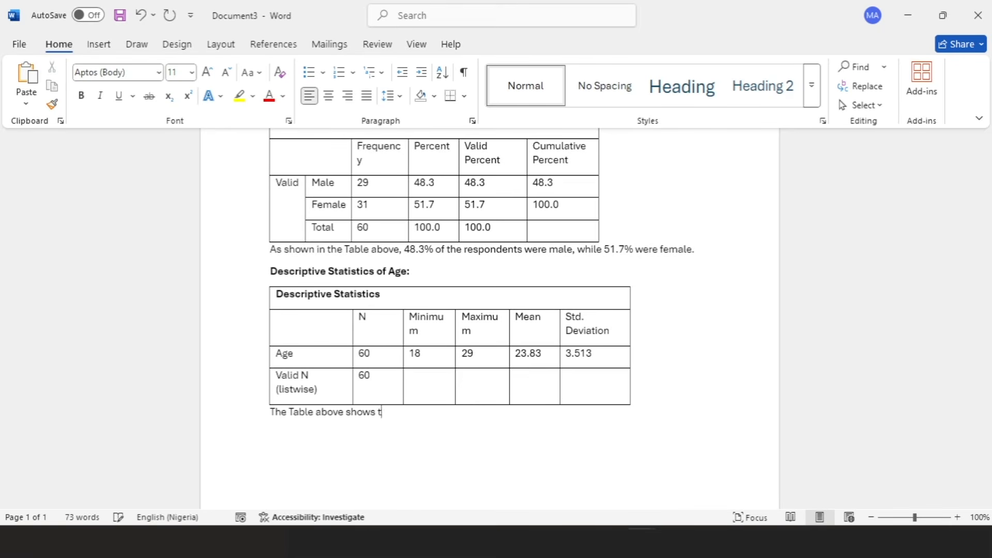
{"action": "type", "text": "he minimum age is 18 and the ma"}
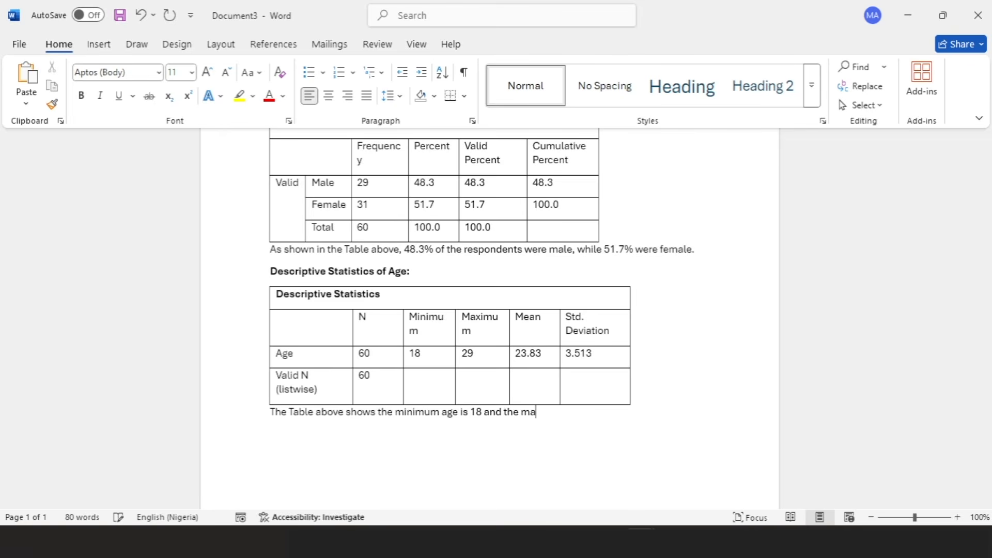
{"action": "type", "text": "ximum age is 29."}
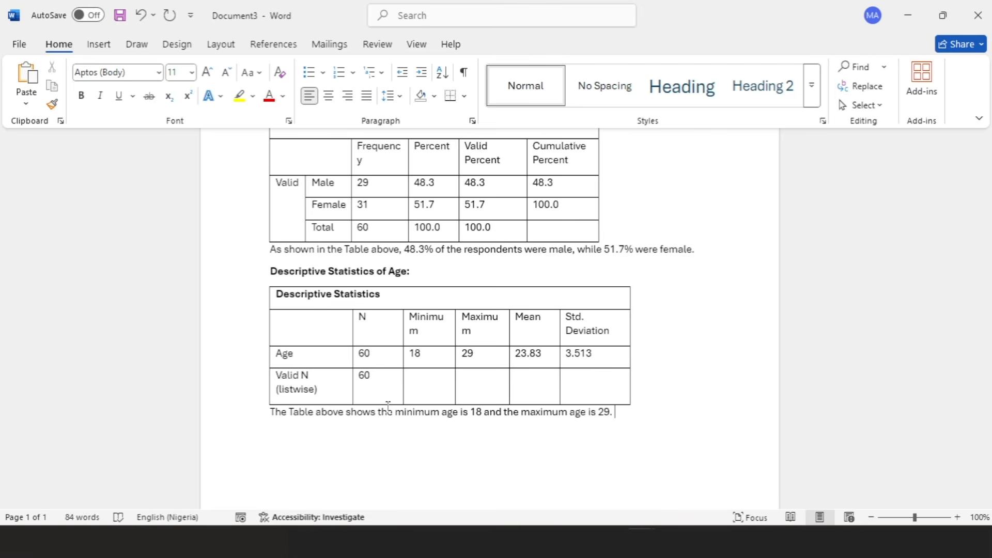
- Complete the Age interpretation with the sentence "The average age of the respondents is 24."
{"action": "type", "text": " The average age"}
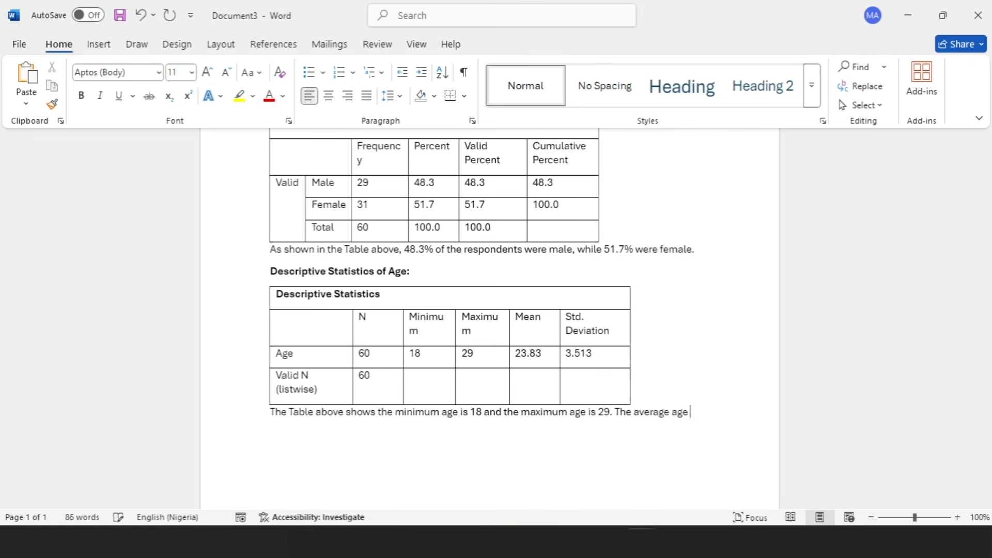
{"action": "type", "text": " of the respondents is"}
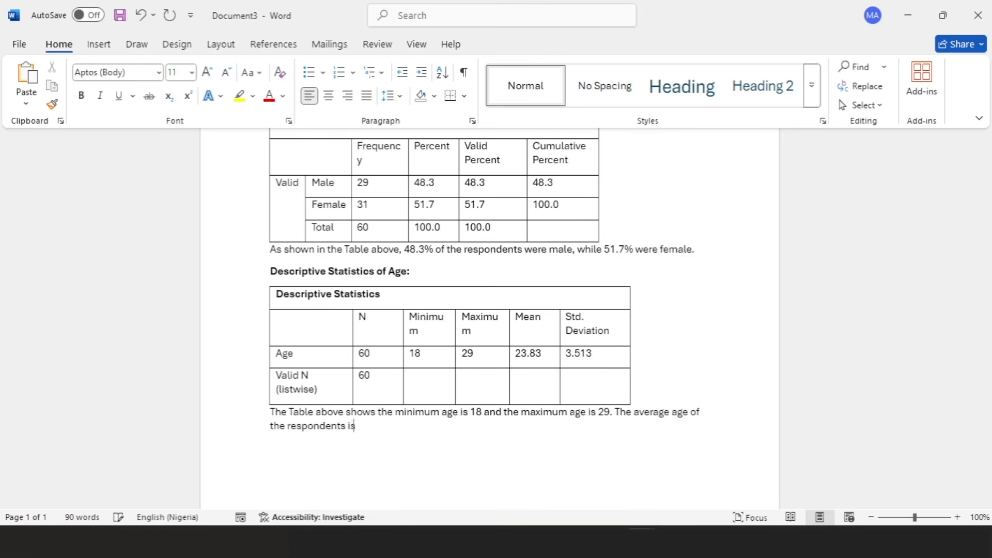
{"action": "type", "text": "s"}
{"action": "key", "text": "BackSpace"}
{"action": "key", "text": "BackSpace"}
{"action": "type", "text": "2"}
{"action": "key", "text": "BackSpace"}
{"action": "key", "text": "BackSpace"}
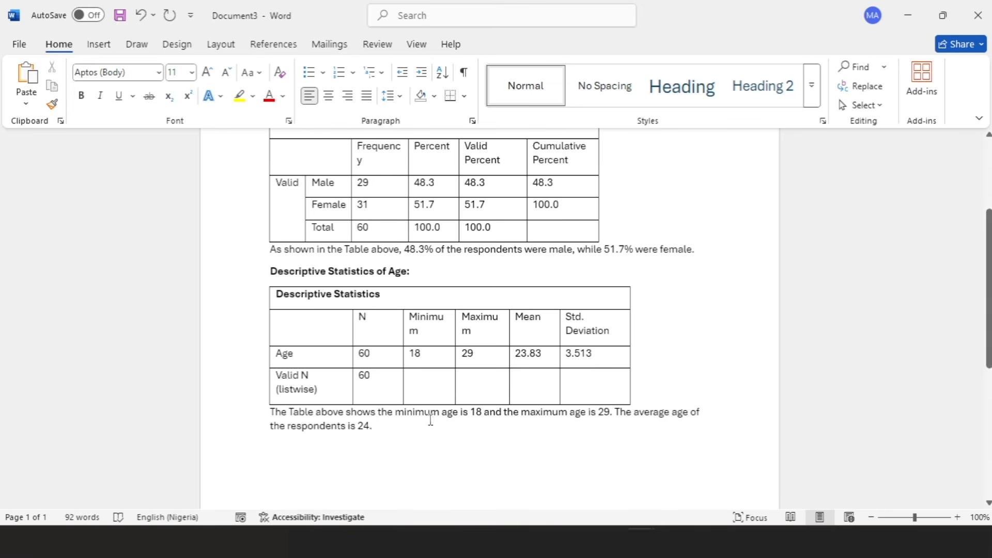
- Add the bullet "Objective 2: Measure Satisfaction Level" below the Age interpretation, followed by the plain line "Descriptive Statistics of Satisfaction Level:"
{"action": "key", "text": "Return"}
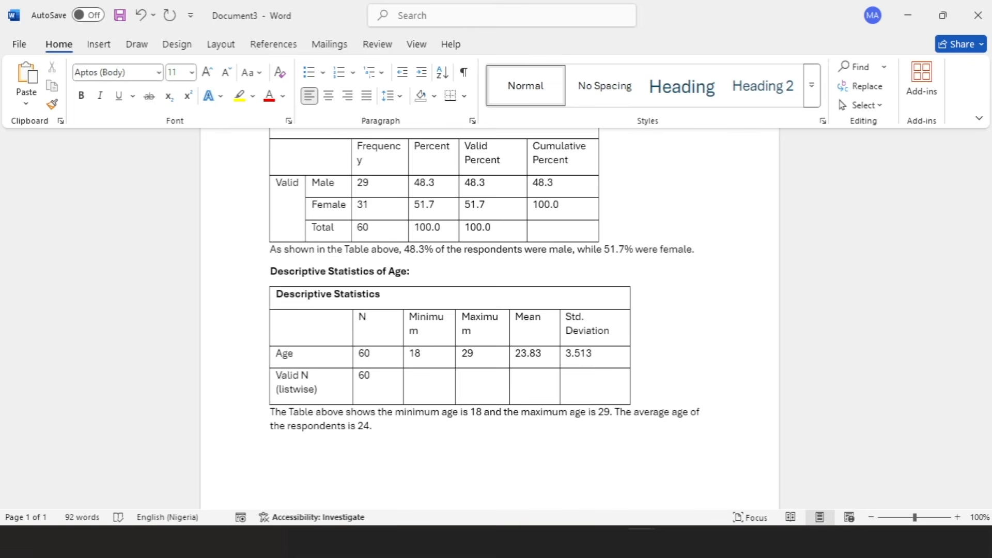
{"action": "type", "text": "*"}
{"action": "scroll", "coordinate": [427, 436], "scroll_direction": "up", "scroll_amount": 6}
{"action": "type", "text": "Objective 2: Me"}
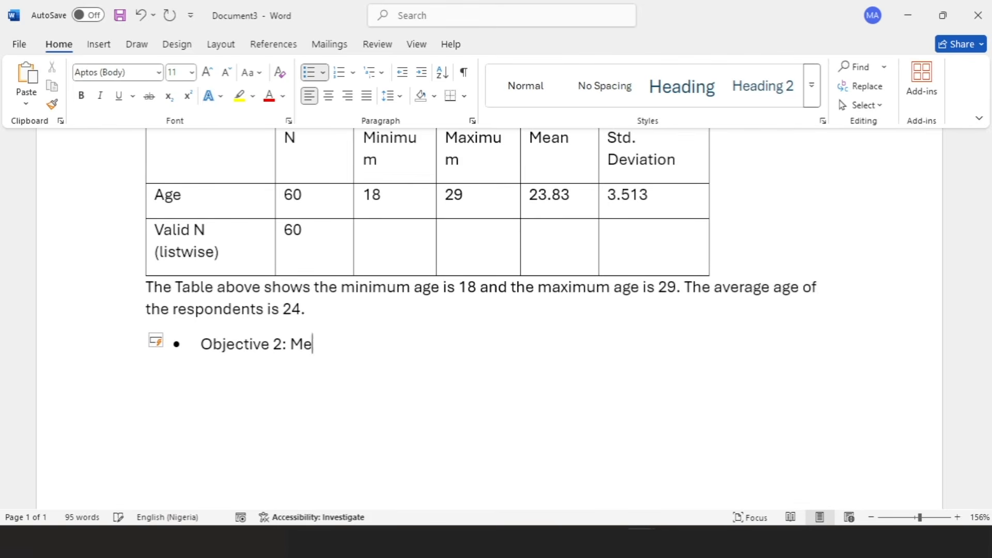
{"action": "type", "text": "asure Satisfaction Level"}
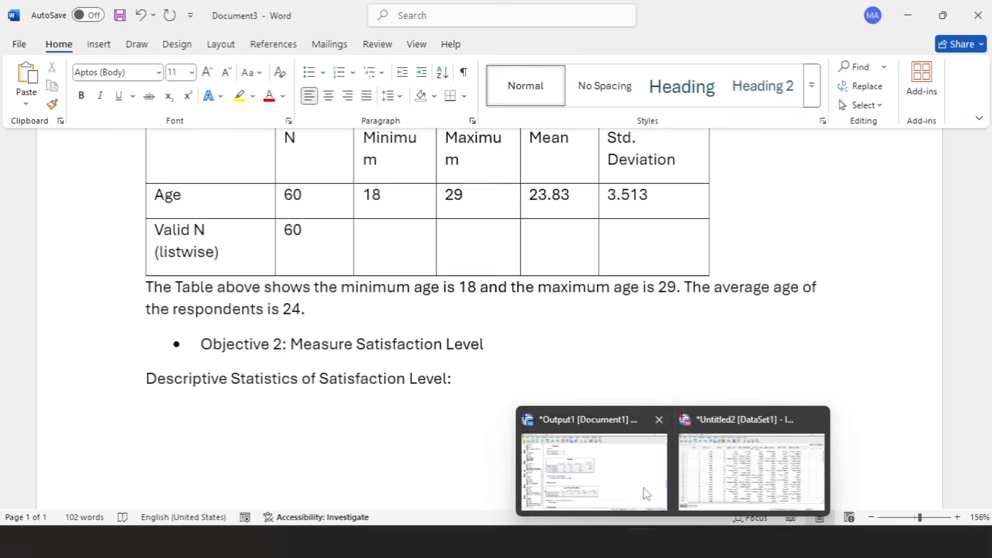
- Copy the Q2_Satisfaction frequency table from the SPSS output and paste it into the Word document below the Satisfaction Level heading
{"action": "left_click", "coordinate": [644, 491]}
{"action": "scroll", "coordinate": [450, 389], "scroll_direction": "down", "scroll_amount": 10}
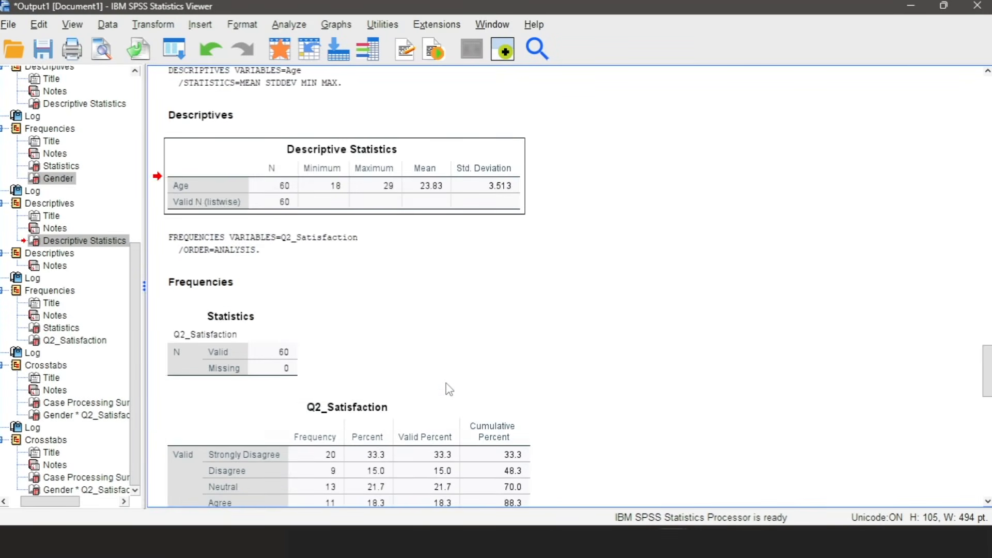
{"action": "left_click", "coordinate": [399, 379]}
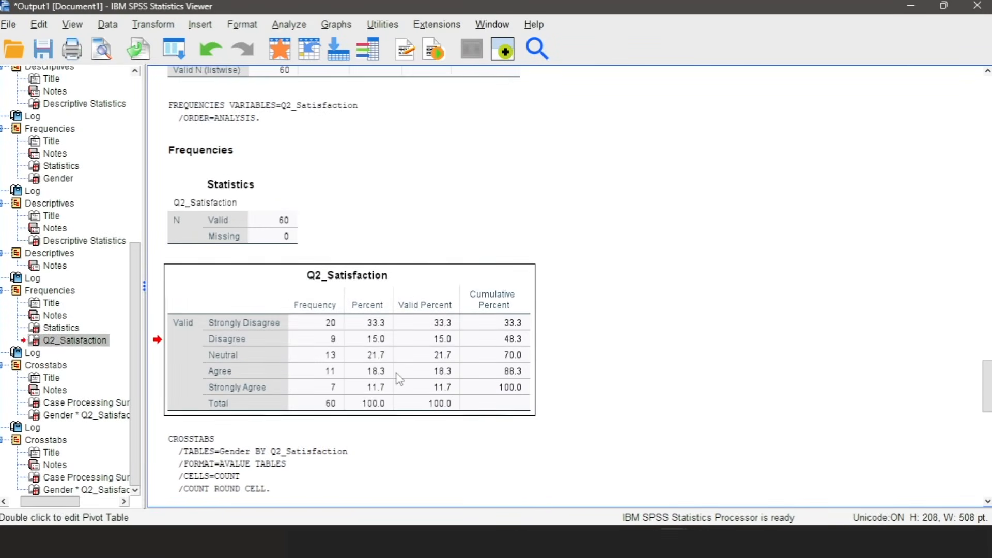
{"action": "key", "text": "ctrl+c"}
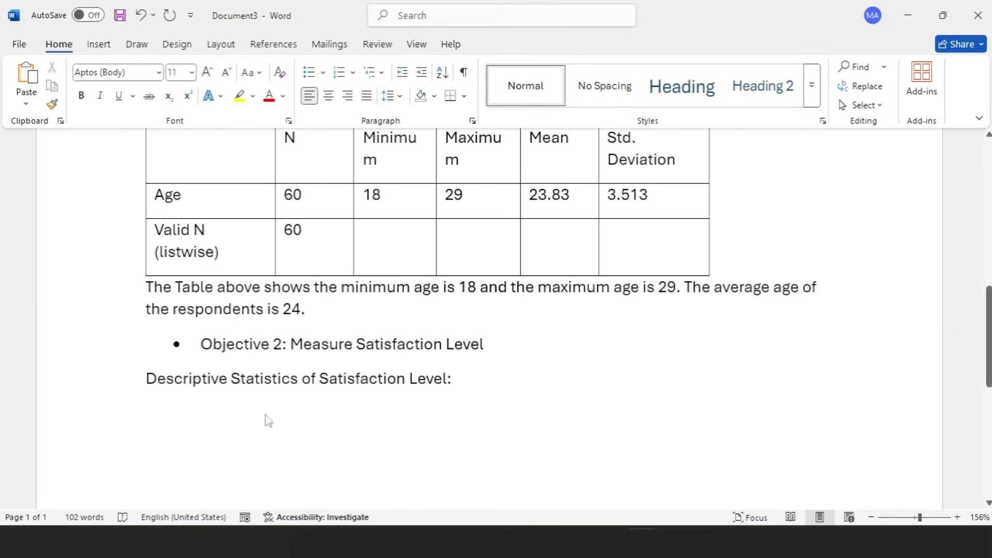
{"action": "key", "text": "ctrl+v"}
{"action": "scroll", "coordinate": [267, 414], "scroll_direction": "up", "scroll_amount": 3}
{"action": "scroll", "coordinate": [267, 414], "scroll_direction": "up", "scroll_amount": 1}
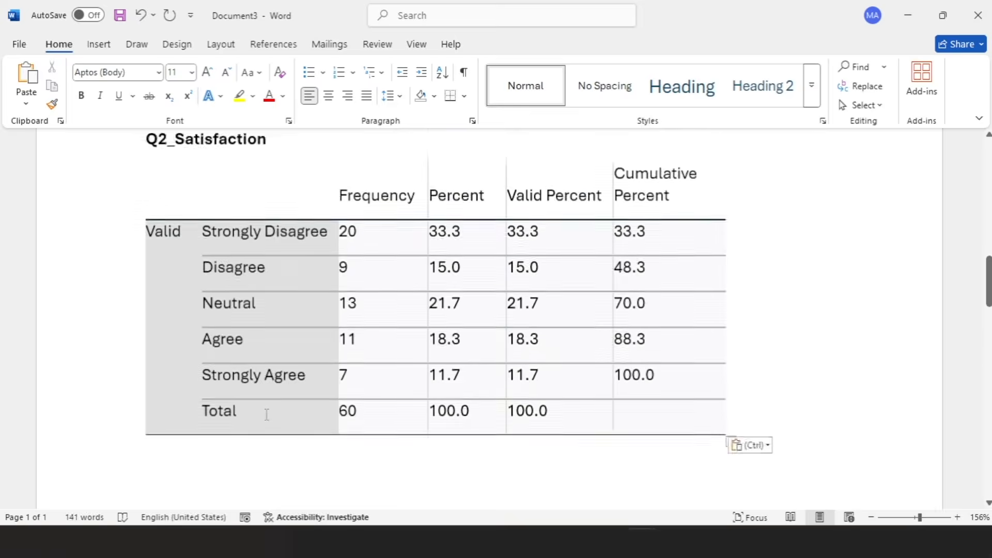
- Apply the plain fully bordered grid style to the Q2_Satisfaction table and remove the blank line above it
{"action": "scroll", "coordinate": [267, 415], "scroll_direction": "down", "scroll_amount": 3}
{"action": "left_click", "coordinate": [377, 338]}
{"action": "left_click", "coordinate": [499, 45]}
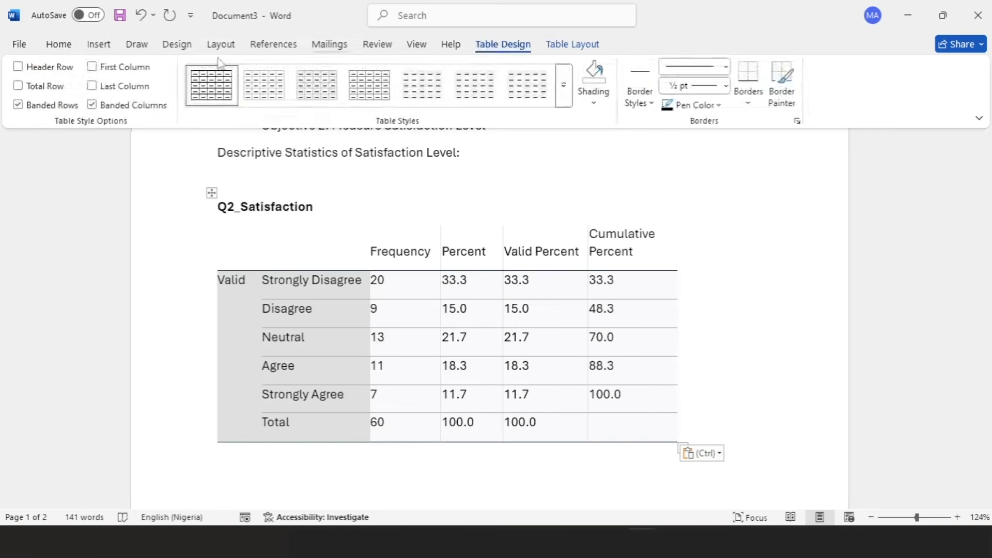
{"action": "left_click", "coordinate": [212, 80]}
- Write below the Q2_Satisfaction table "The descriptive statistics of the satisfaction level of respondents shows 33.3% strongly agreed,"
{"action": "left_click", "coordinate": [236, 439]}
{"action": "type", "text": "The d"}
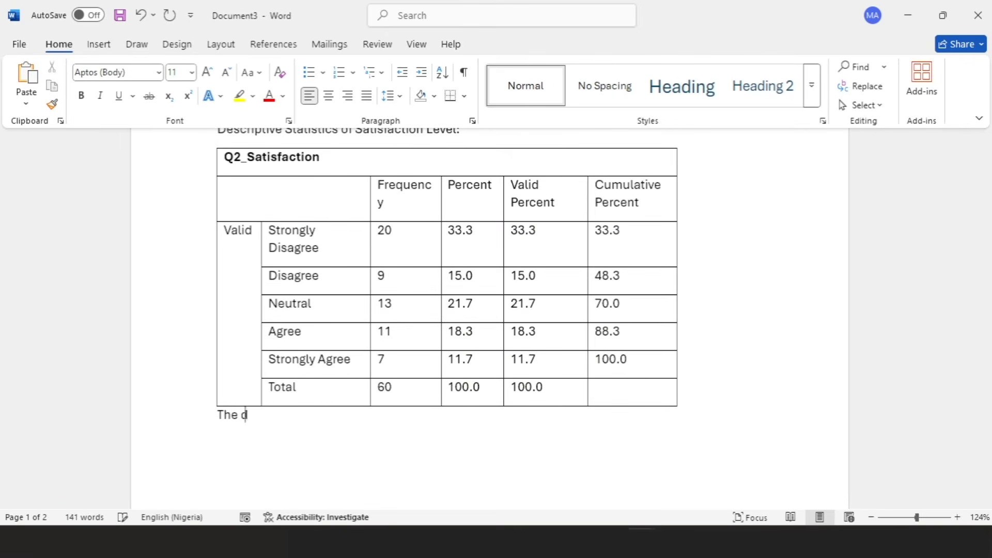
{"action": "type", "text": "escriptive statistics of the satis"}
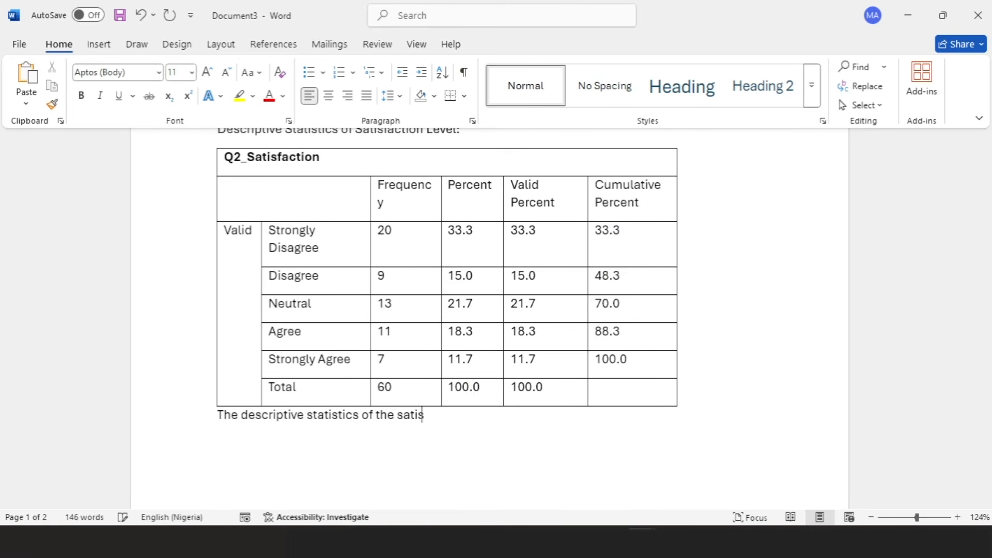
{"action": "type", "text": "faction level of respondents show"}
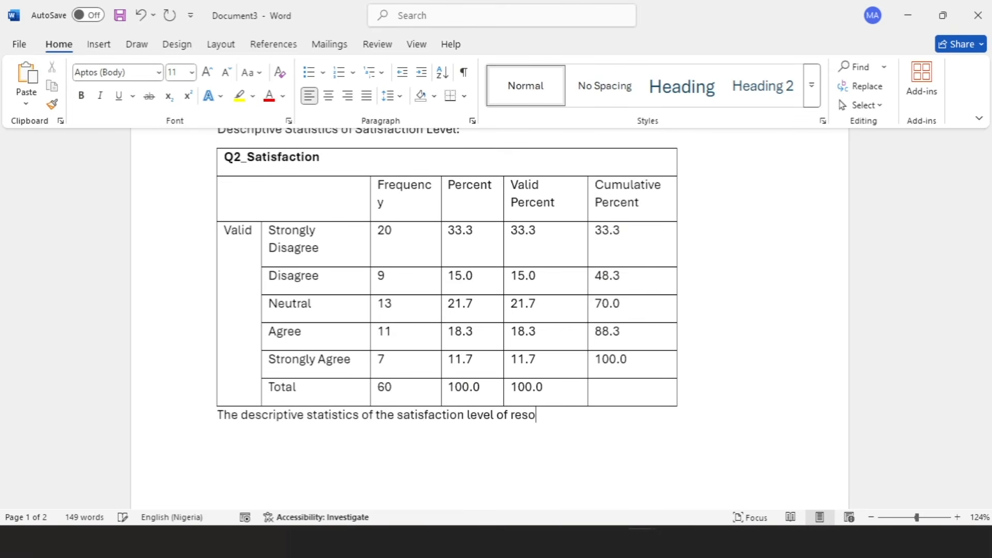
{"action": "type", "text": "s"}
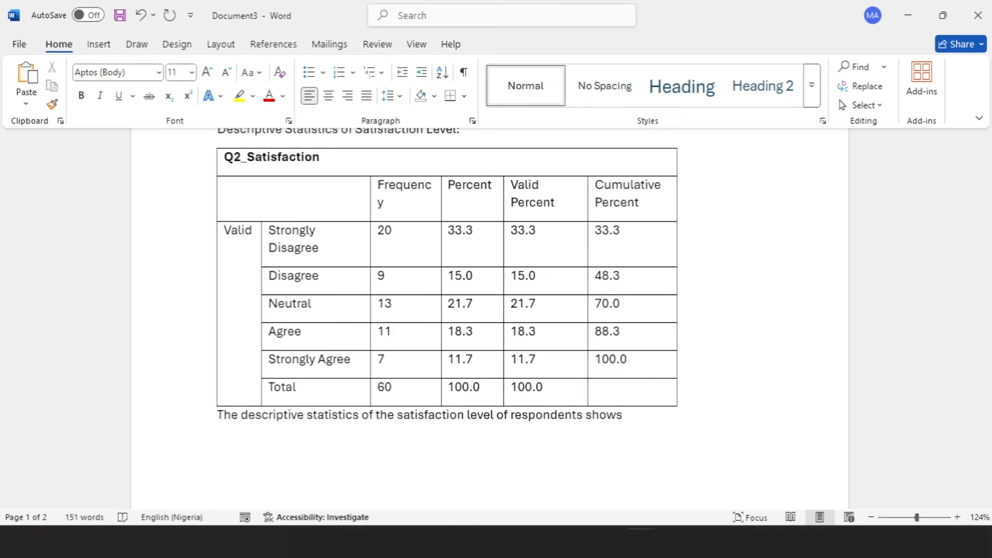
{"action": "type", "text": " 33.3% strongly agreed,"}
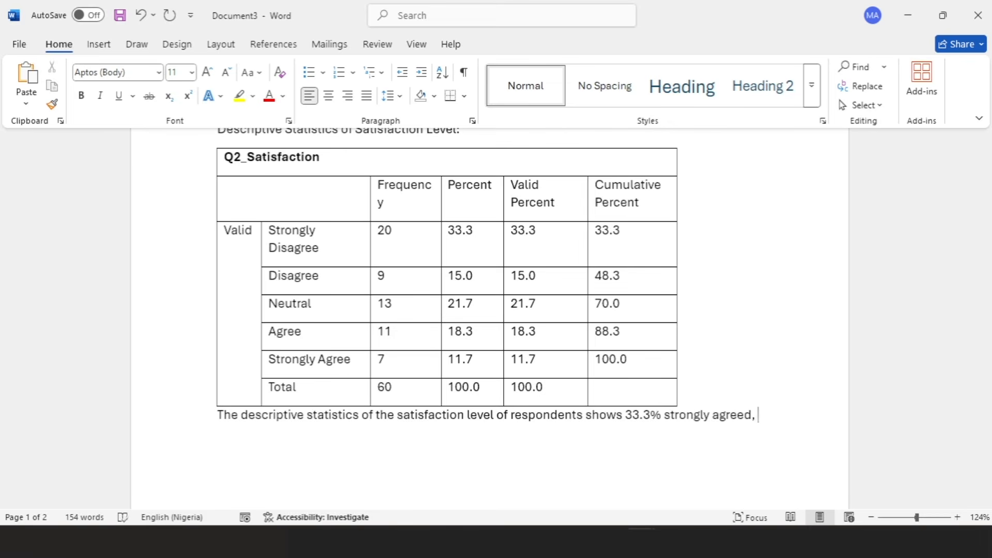
- Correct the end of the satisfaction sentence to read "33.3% strongly disagreed,"
{"action": "key", "text": "BackSpace"}
{"action": "key", "text": "BackSpace"}
{"action": "key", "text": "BackSpace"}
{"action": "key", "text": "BackSpace"}
{"action": "key", "text": "BackSpace"}
{"action": "key", "text": "BackSpace"}
{"action": "key", "text": "BackSpace"}
{"action": "key", "text": "BackSpace"}
{"action": "key", "text": "BackSpace"}
{"action": "key", "text": "BackSpace"}
{"action": "type", "text": "ly disagreed,"}
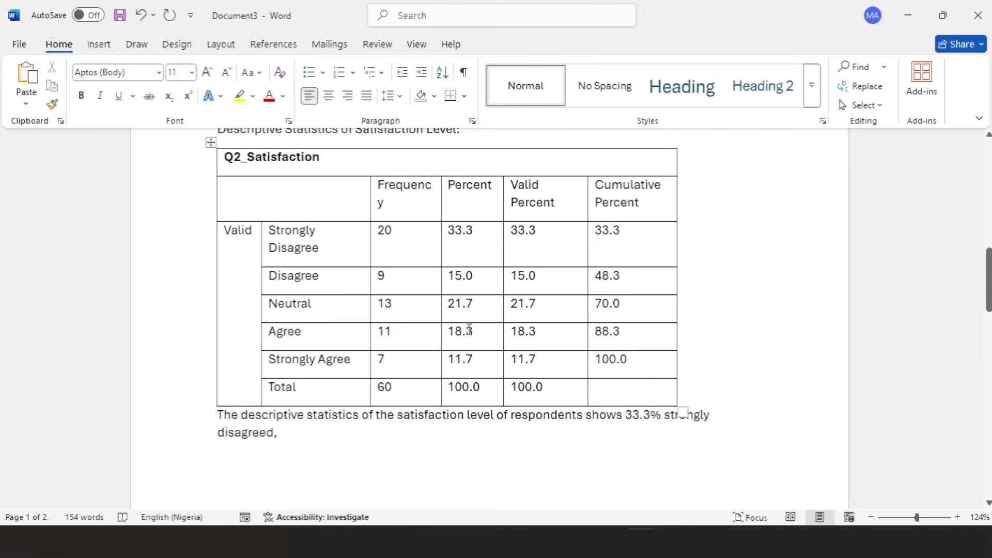
- Finish the satisfaction sentence with "21.7% were neutral, 18.3% agreed, 15% disagreed and 11.7% strongly agreed."
{"action": "type", "text": "21.7% "}
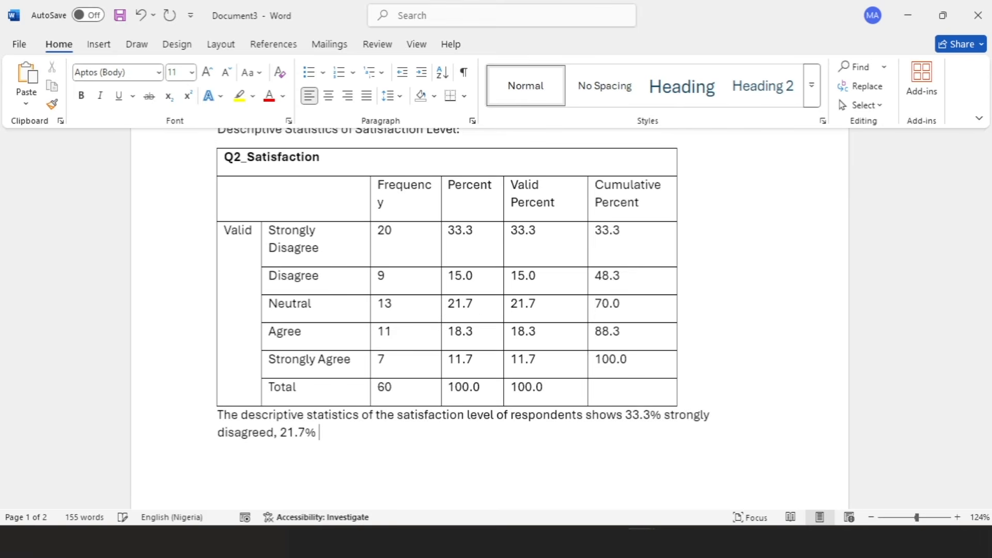
{"action": "type", "text": "were neutral, 1"}
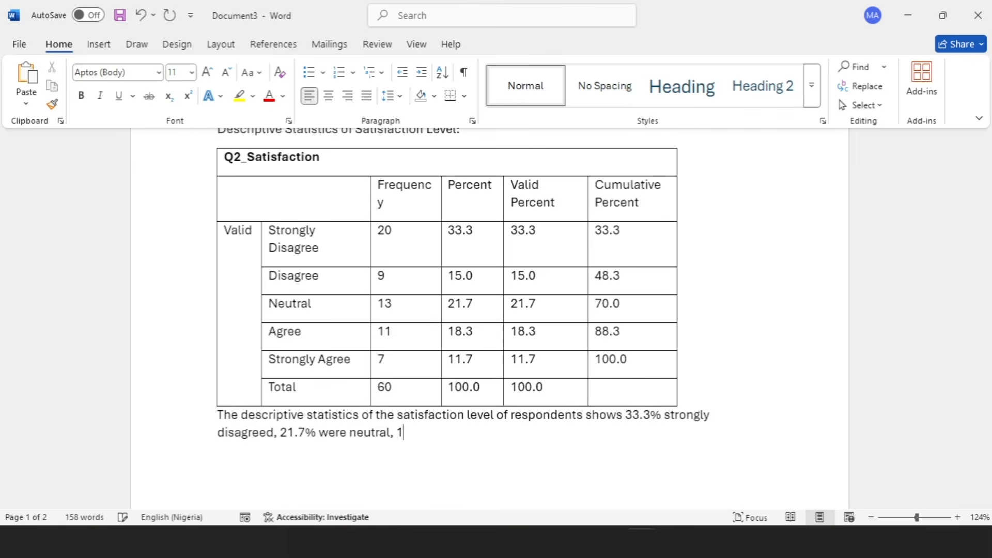
{"action": "type", "text": "8.3% agreed,"}
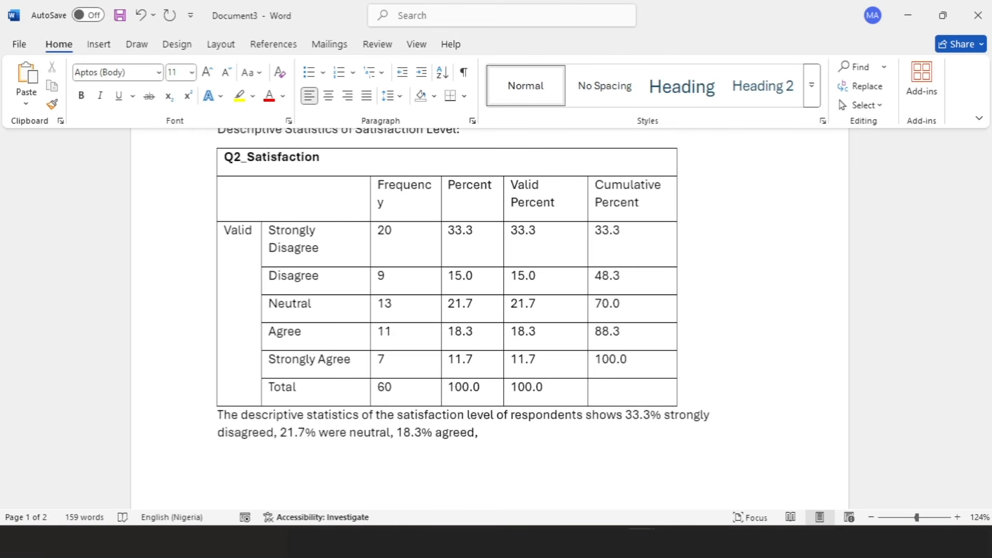
{"action": "type", "text": " 15% disagreed and"}
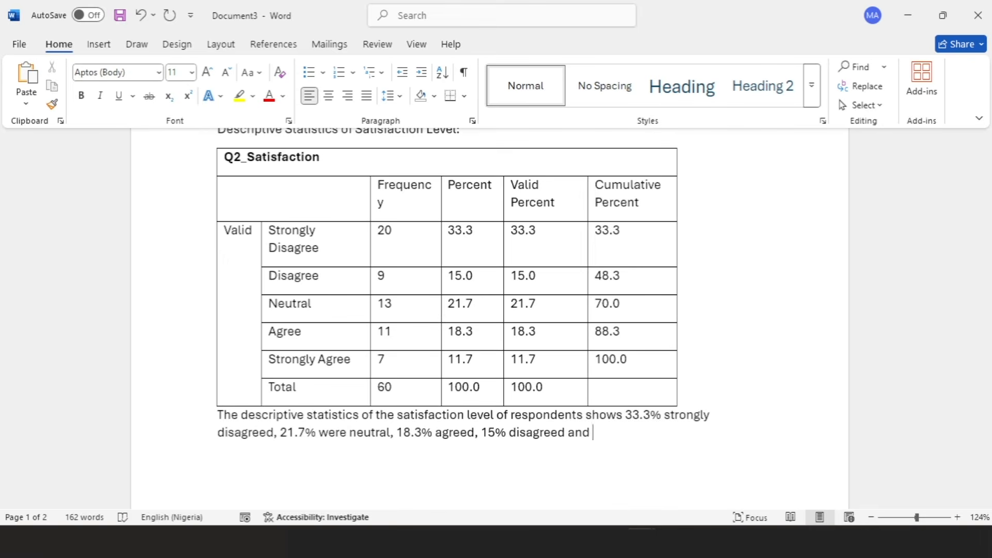
{"action": "type", "text": " 11.7% strongly agreed."}
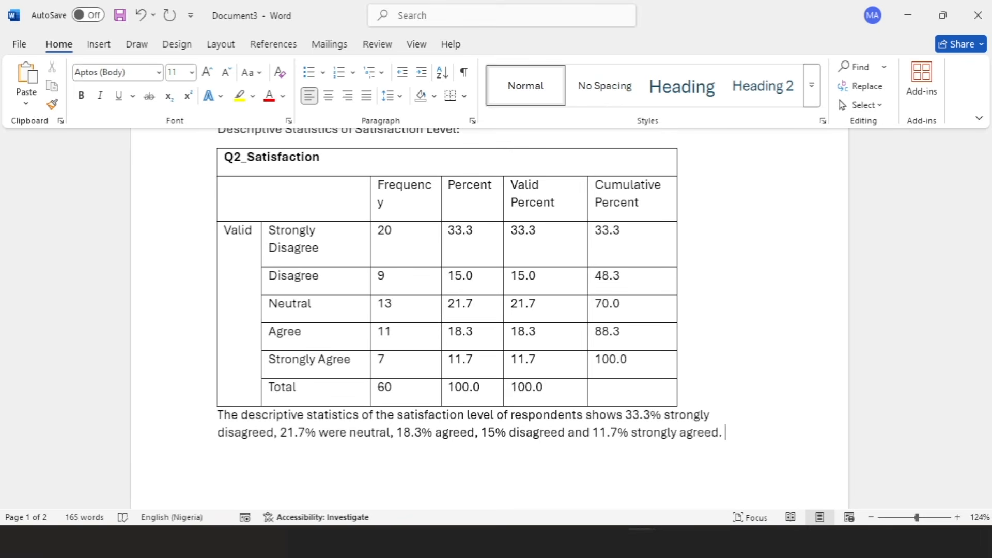
- Add the bullet "Objective 3: Compare Satisfaction Level by Gender" below the satisfaction interpretation
{"action": "key", "text": "Return"}
{"action": "type", "text": "* "}
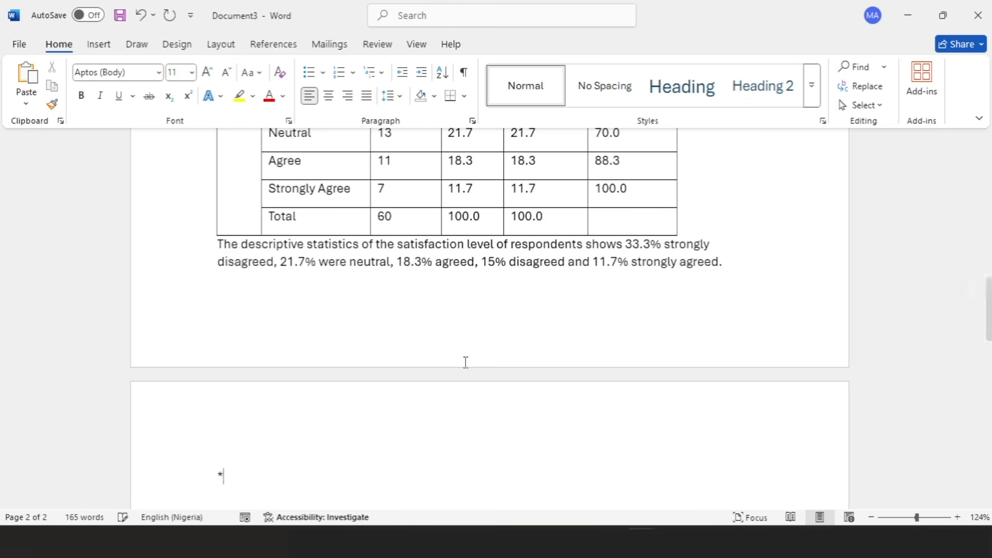
{"action": "type", "text": "Objective 3: "}
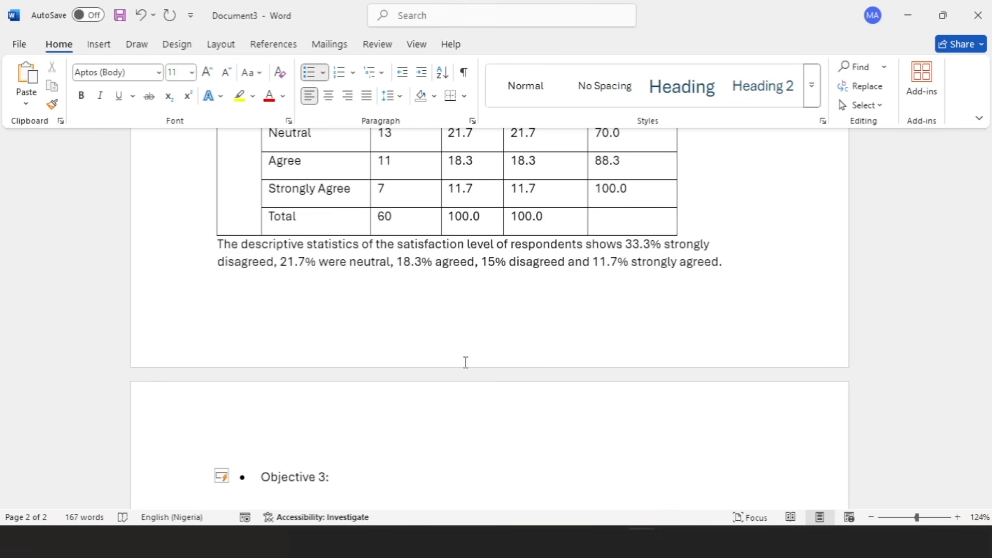
{"action": "type", "text": "Compare Sati"}
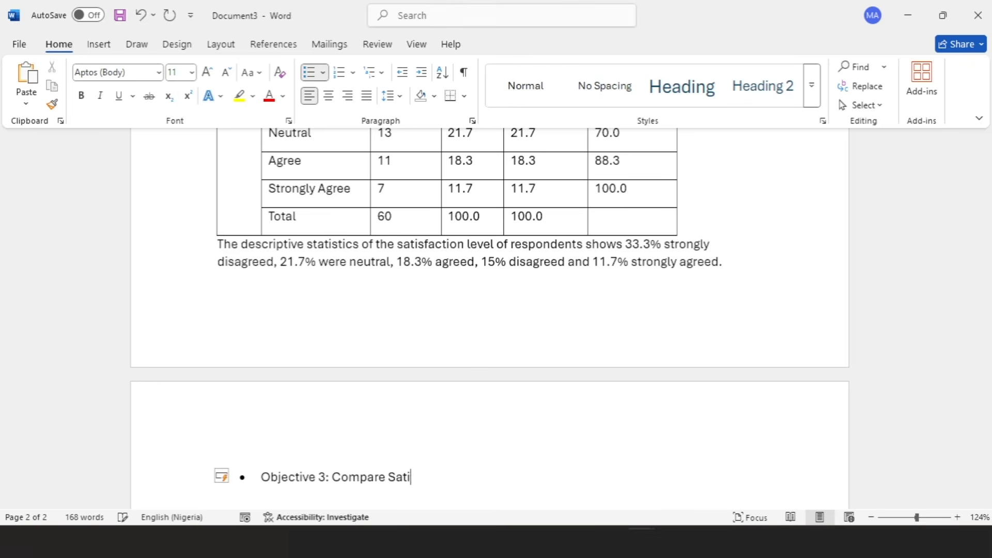
{"action": "type", "text": "sfaction Level by Gende"}
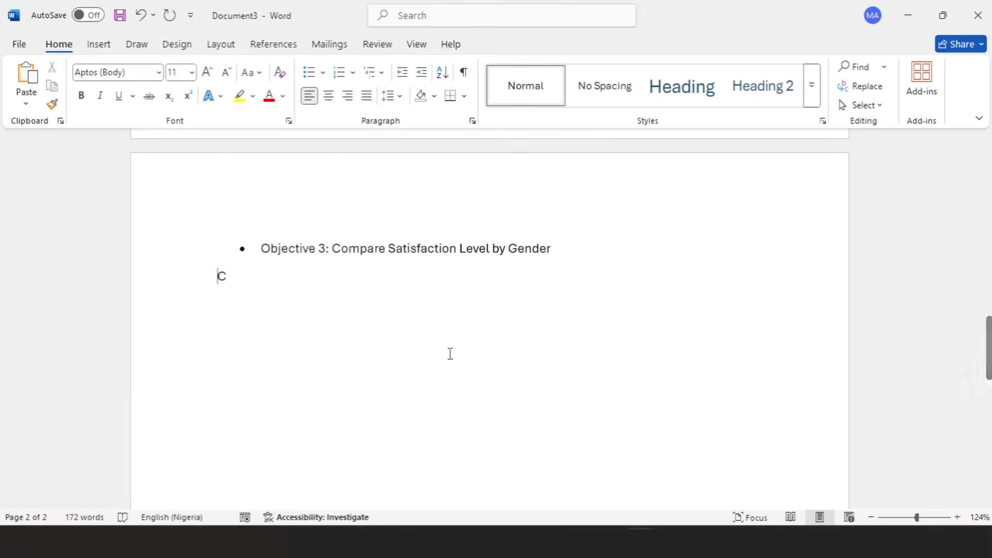
- Add the line "Cross-Tabulation of Satisfaction Level by Gender" under the Objective 3 bullet, reusing the wording from the bullet
{"action": "type", "text": "ross"}
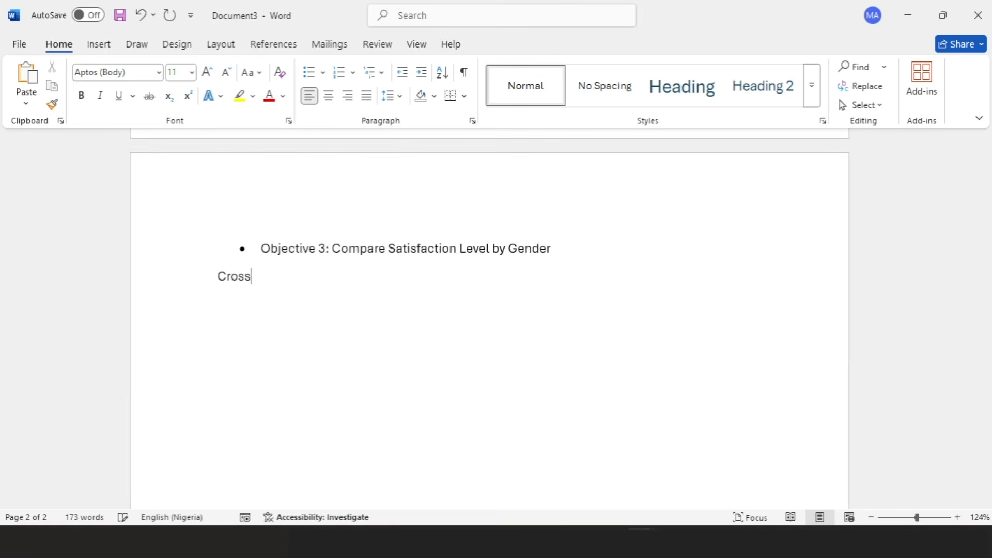
{"action": "type", "text": "-Tabulation of"}
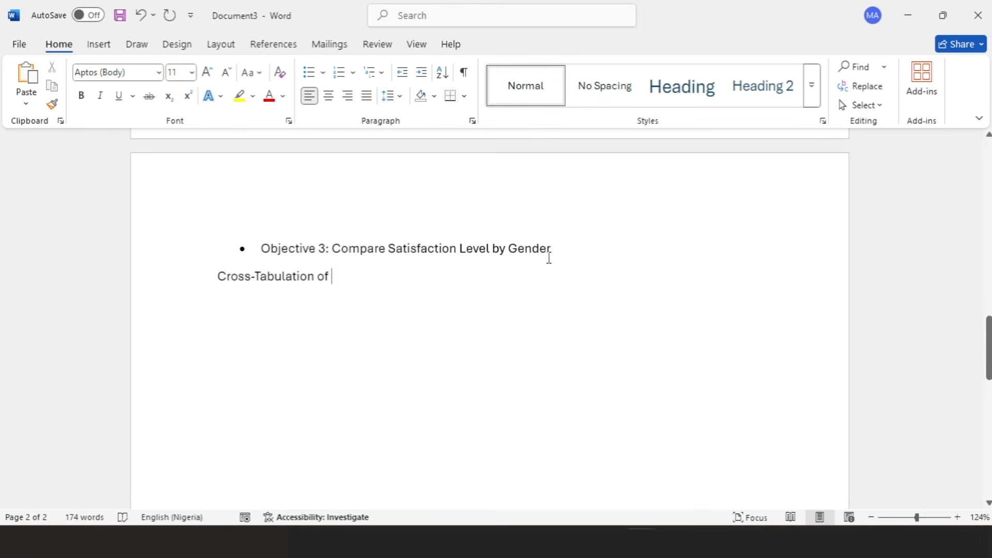
{"action": "left_click_drag", "start_coordinate": [552, 250], "coordinate": [436, 257]}
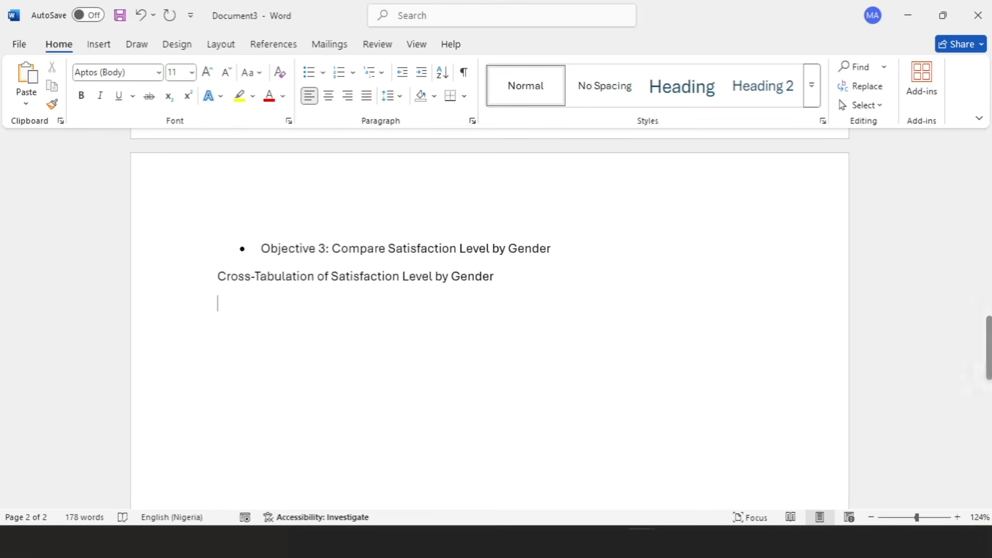
- Switch to the SPSS output and copy the Gender * Q2_Satisfaction crosstabulation that includes the % within Gender rows
{"action": "left_click", "coordinate": [631, 465]}
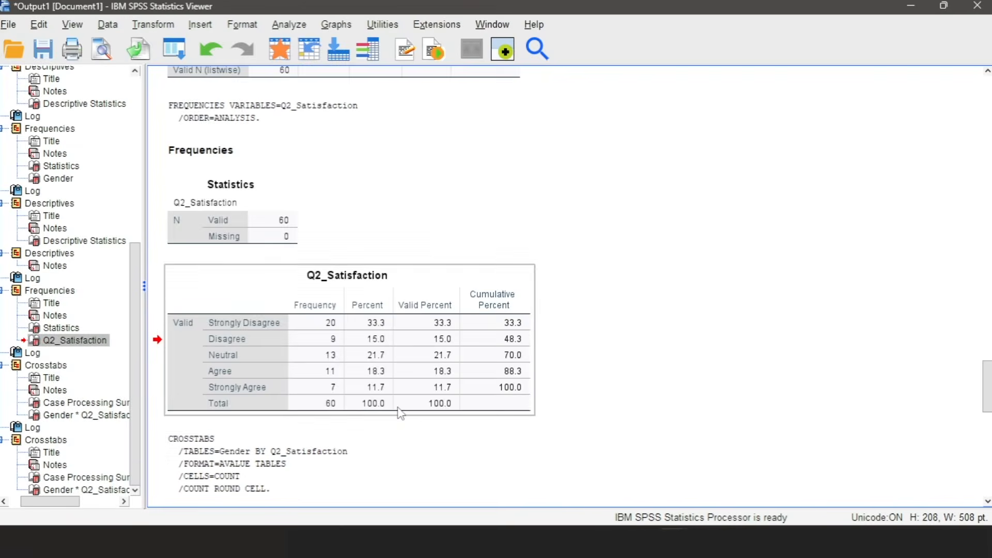
{"action": "scroll", "coordinate": [399, 415], "scroll_direction": "down", "scroll_amount": 10}
{"action": "scroll", "coordinate": [398, 412], "scroll_direction": "down", "scroll_amount": 1}
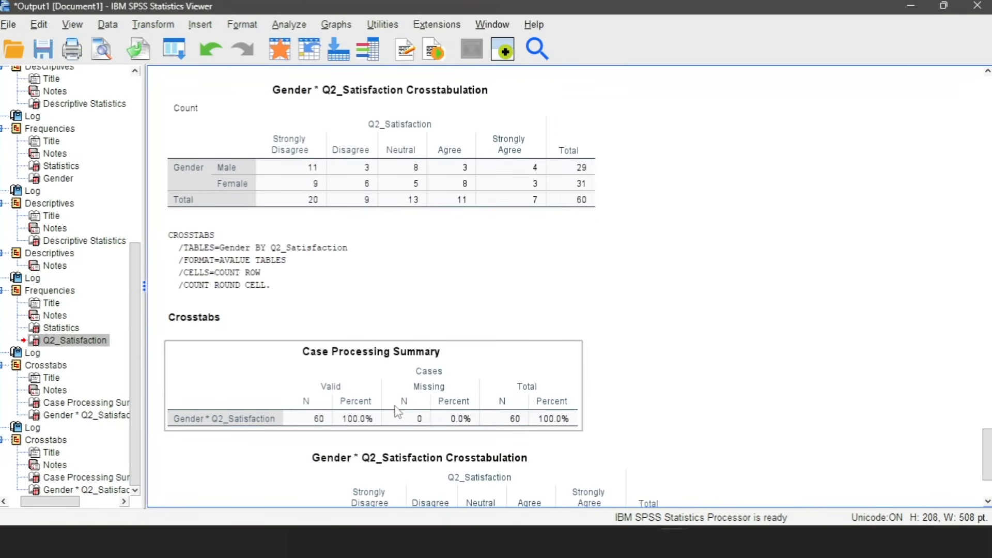
{"action": "scroll", "coordinate": [398, 412], "scroll_direction": "down", "scroll_amount": 3}
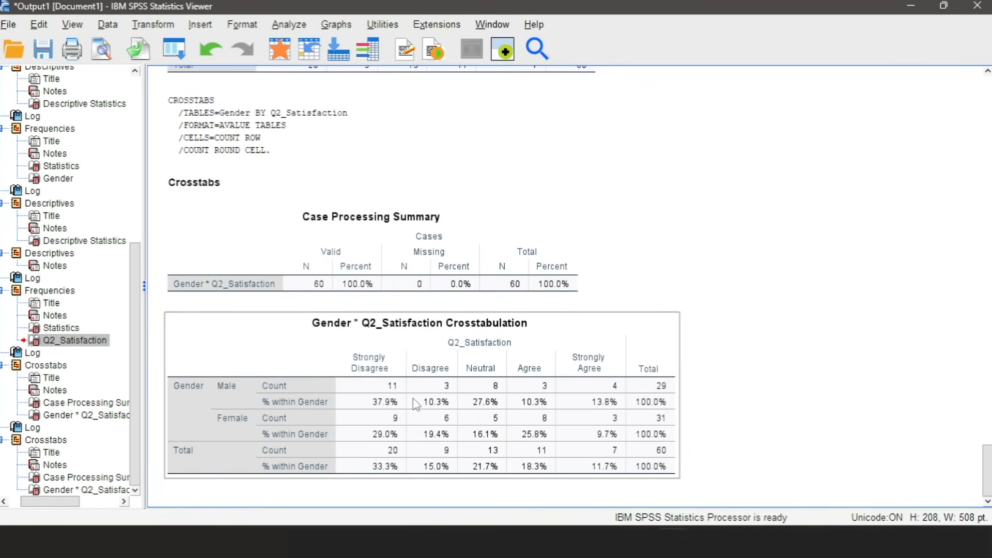
{"action": "left_click", "coordinate": [454, 372]}
{"action": "scroll", "coordinate": [453, 370], "scroll_direction": "up", "scroll_amount": 2}
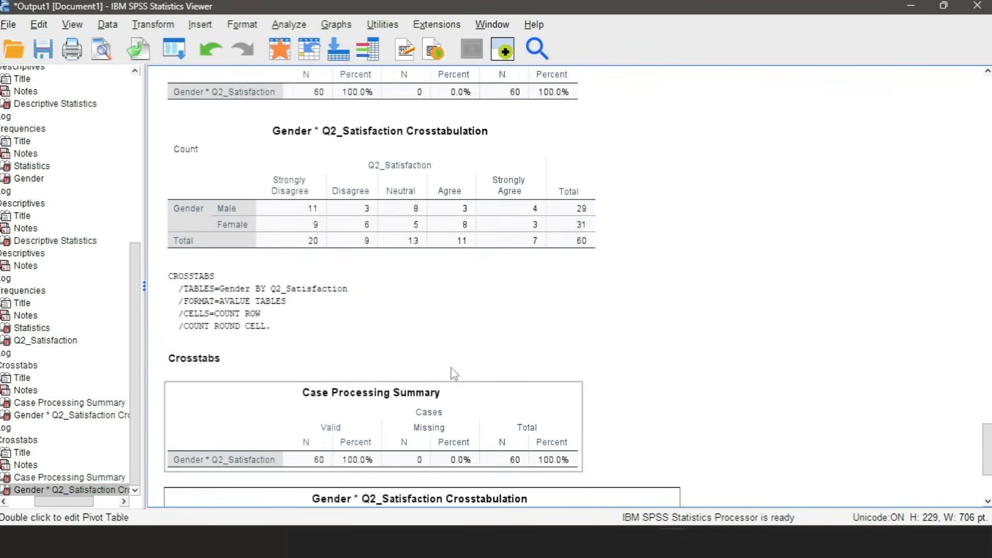
{"action": "scroll", "coordinate": [453, 370], "scroll_direction": "down", "scroll_amount": 2}
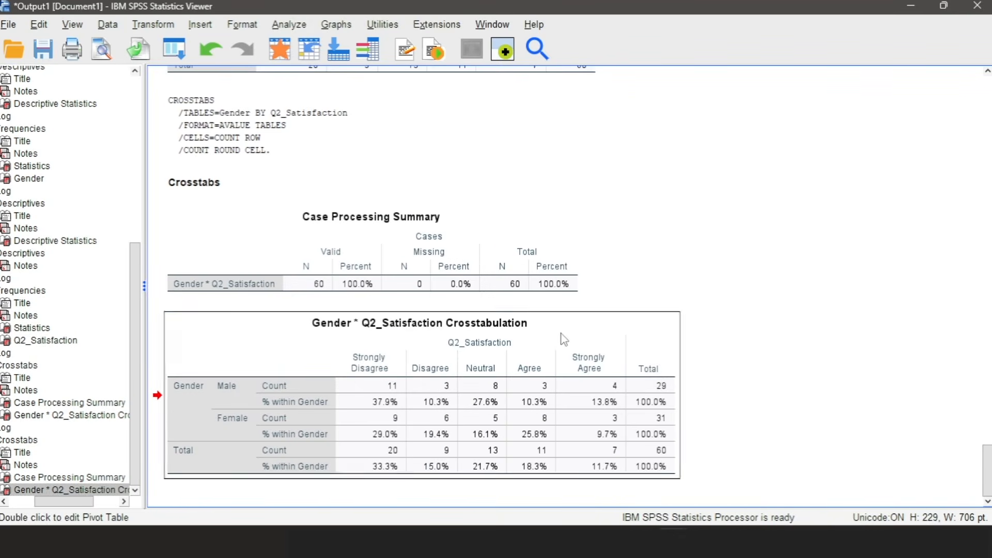
{"action": "right_click", "coordinate": [564, 339]}
{"action": "left_click", "coordinate": [575, 365]}
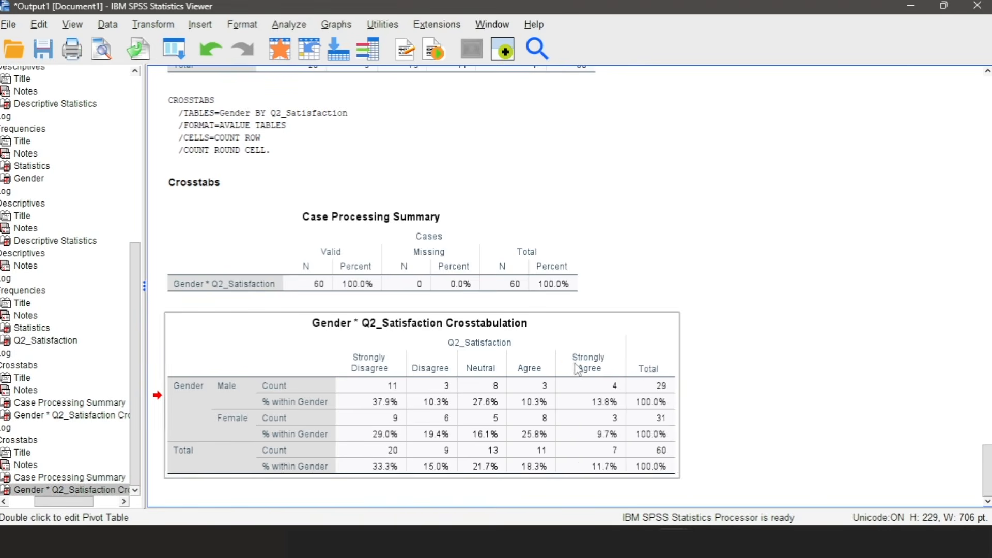
- Switch to Document3 in Word and paste the crosstabulation below the "Cross-Tabulation of Satisfaction Level by Gender" line
{"action": "mouse_move", "coordinate": [643, 542]}
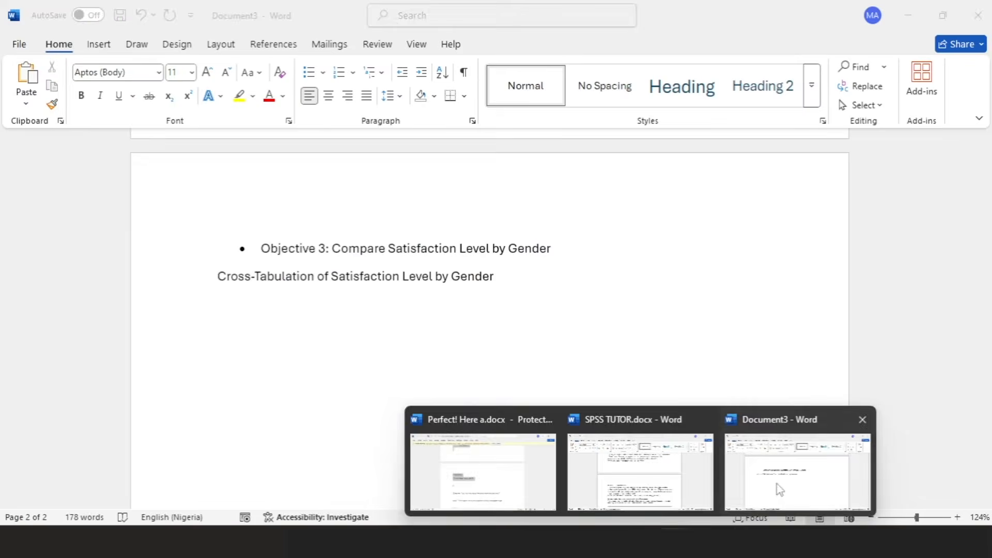
{"action": "left_click", "coordinate": [779, 489]}
{"action": "left_click", "coordinate": [195, 306]}
{"action": "key", "text": "ctrl+v"}
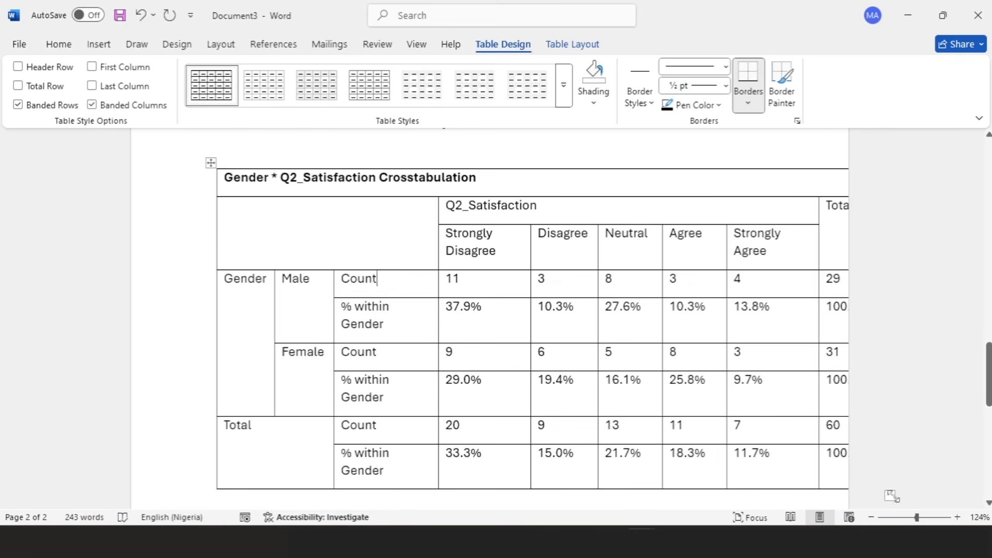
- Narrow the pasted crosstabulation table to fit within the page and remove the blank line above it
{"action": "left_click_drag", "start_coordinate": [890, 494], "coordinate": [781, 485]}
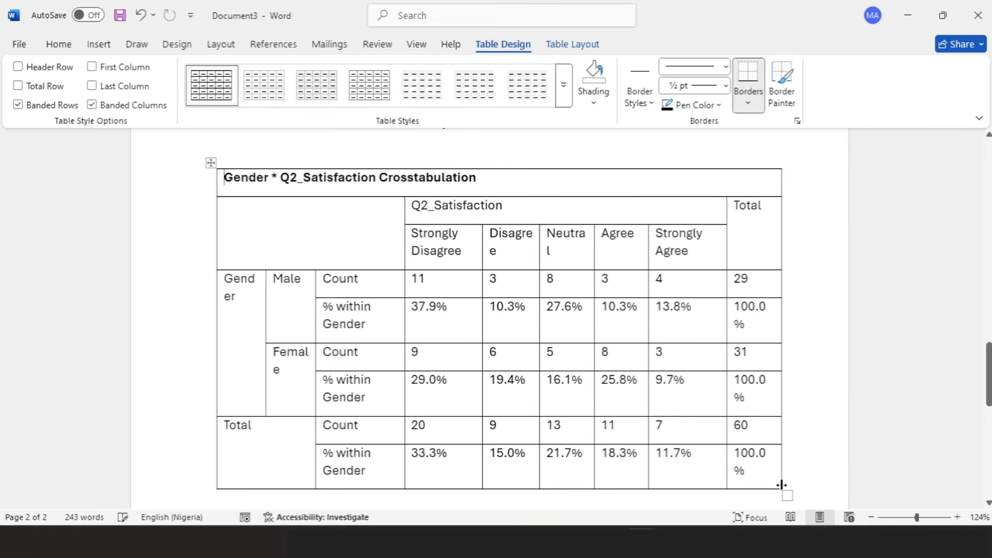
{"action": "scroll", "coordinate": [588, 309], "scroll_direction": "down", "scroll_amount": 3}
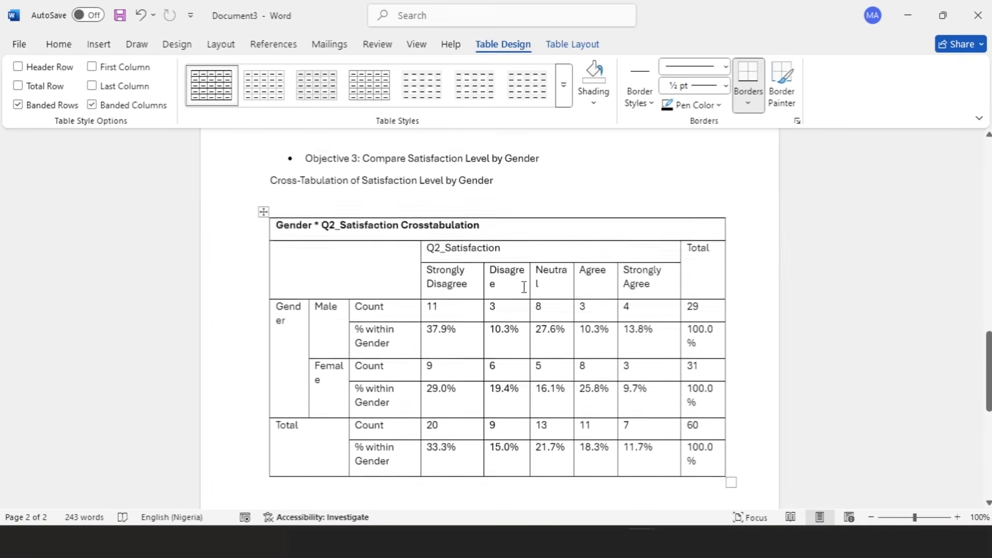
{"action": "left_click", "coordinate": [389, 206]}
{"action": "key", "text": "BackSpace"}
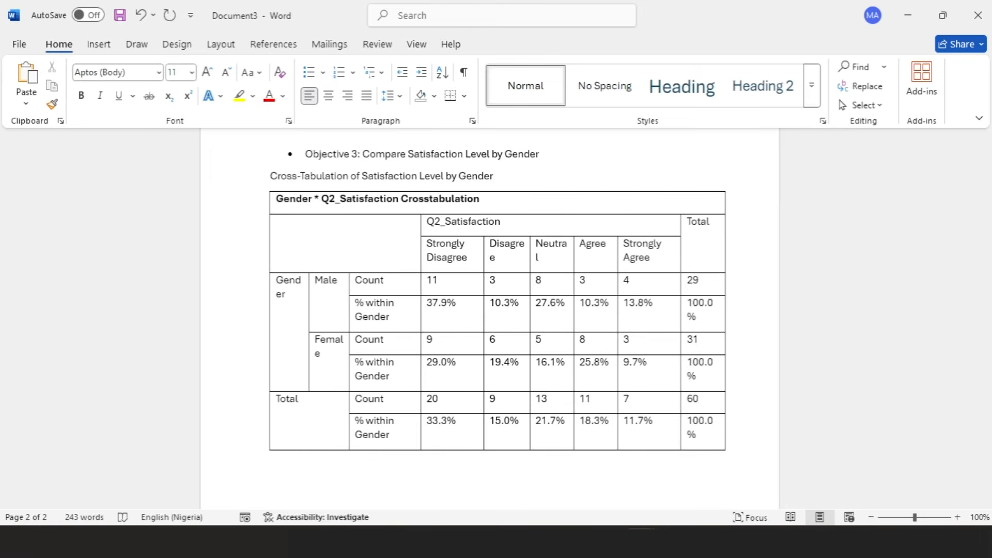
- Write "37.9% of the male strongly disagreed, while 29% of the female strongly disagreed." below the crosstabulation table
{"action": "left_click", "coordinate": [313, 470]}
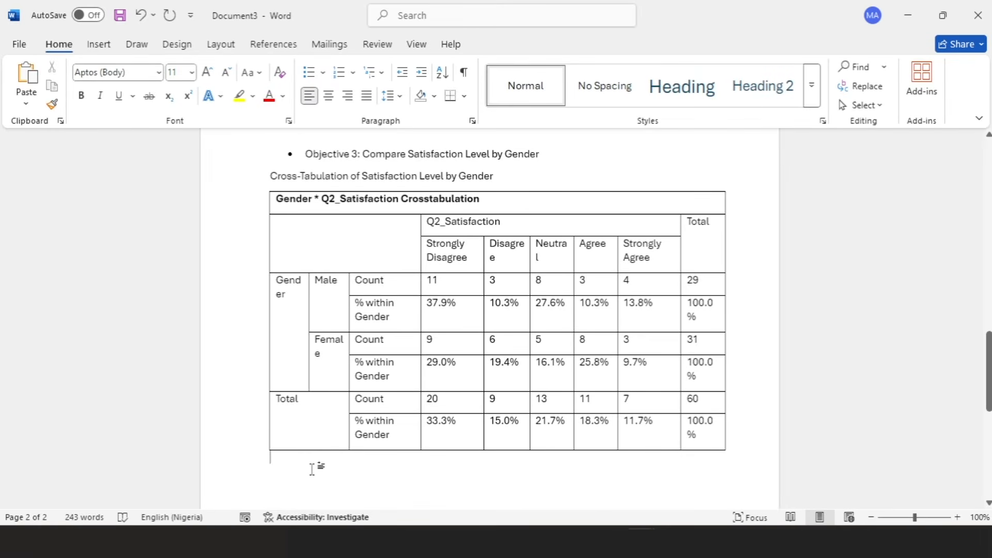
{"action": "scroll", "coordinate": [312, 469], "scroll_direction": "down", "scroll_amount": 1}
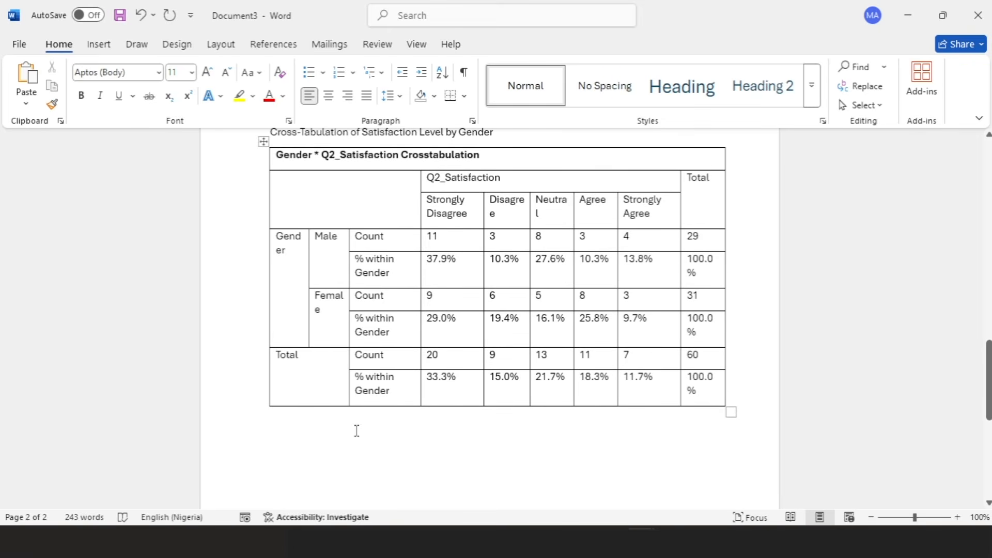
{"action": "type", "text": "37.9%"}
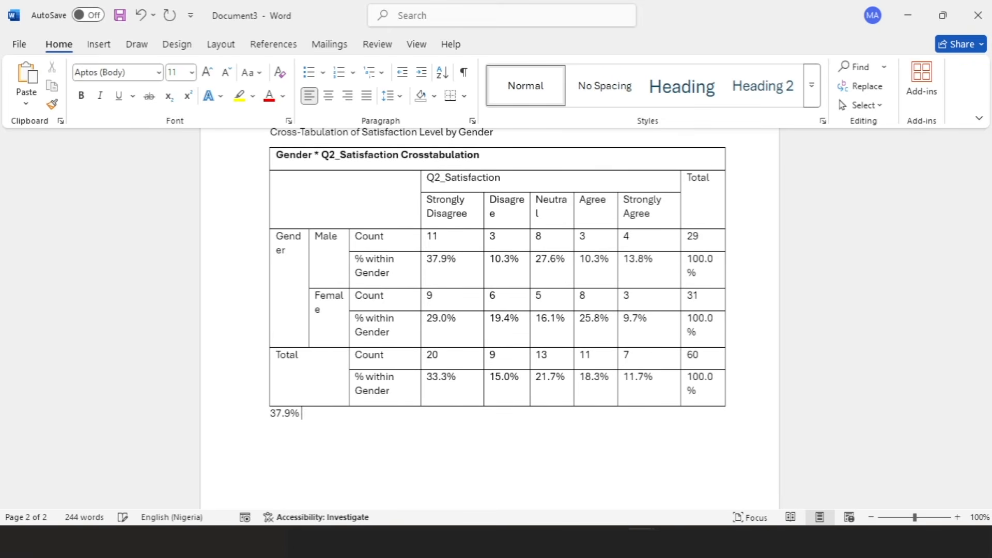
{"action": "type", "text": " of the male strongly disagreed, wh"}
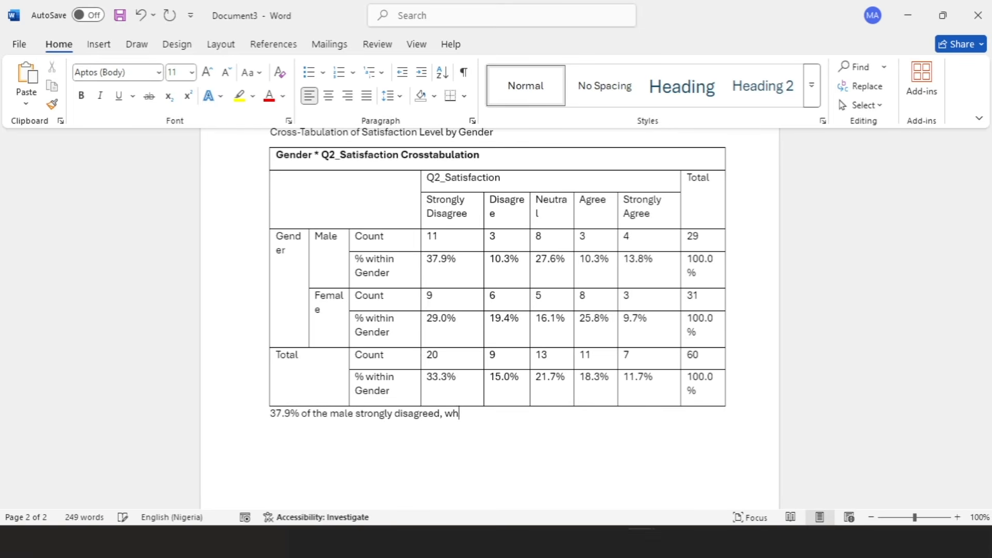
{"action": "type", "text": "ile 29% of the fema"}
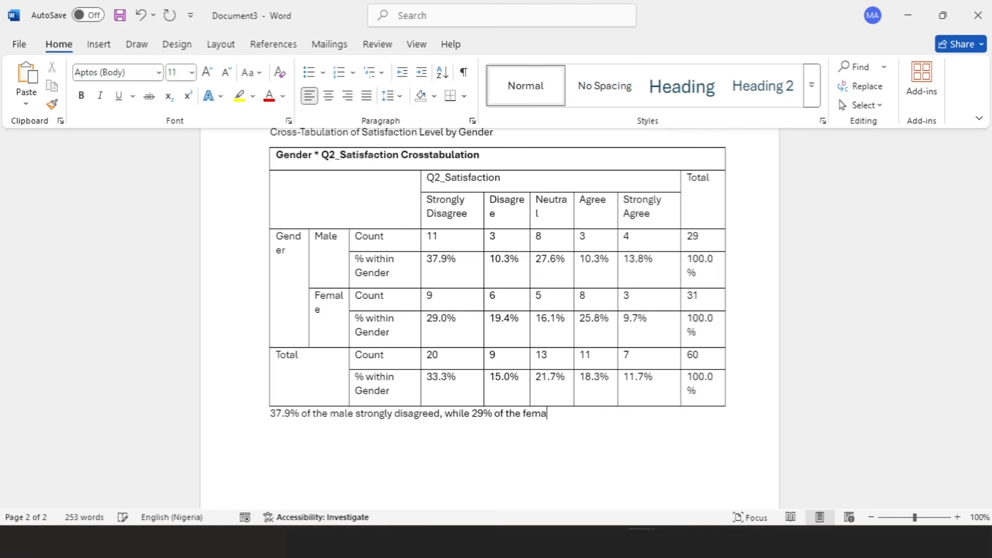
{"action": "type", "text": "le strongly disagreed."}
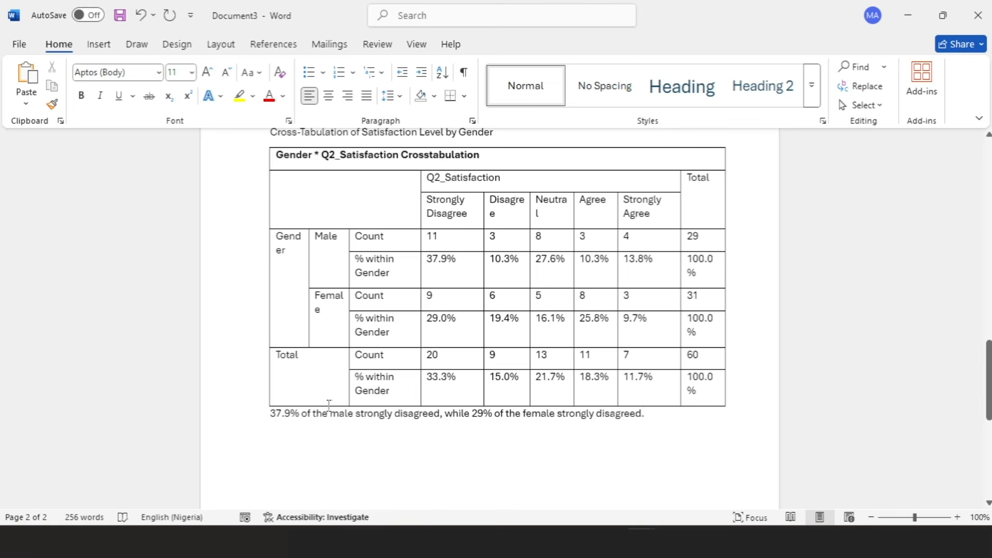
- Review the whole report from the Objective 1 demographics through the Objective 3 crosstabulation and its interpretation
{"action": "scroll", "coordinate": [590, 417], "scroll_direction": "down", "scroll_amount": 1}
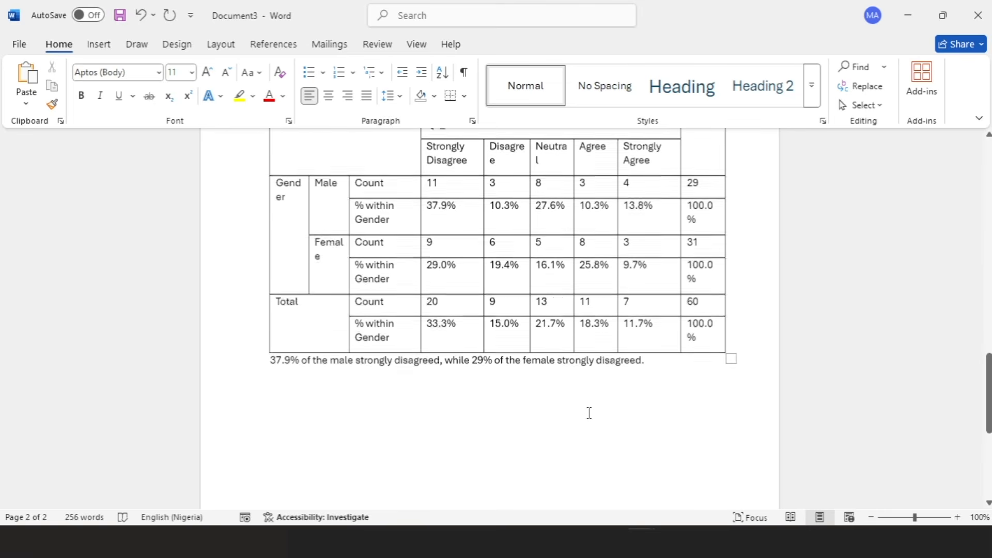
{"action": "scroll", "coordinate": [589, 415], "scroll_direction": "up", "scroll_amount": 5}
{"action": "scroll", "coordinate": [589, 414], "scroll_direction": "up", "scroll_amount": 10}
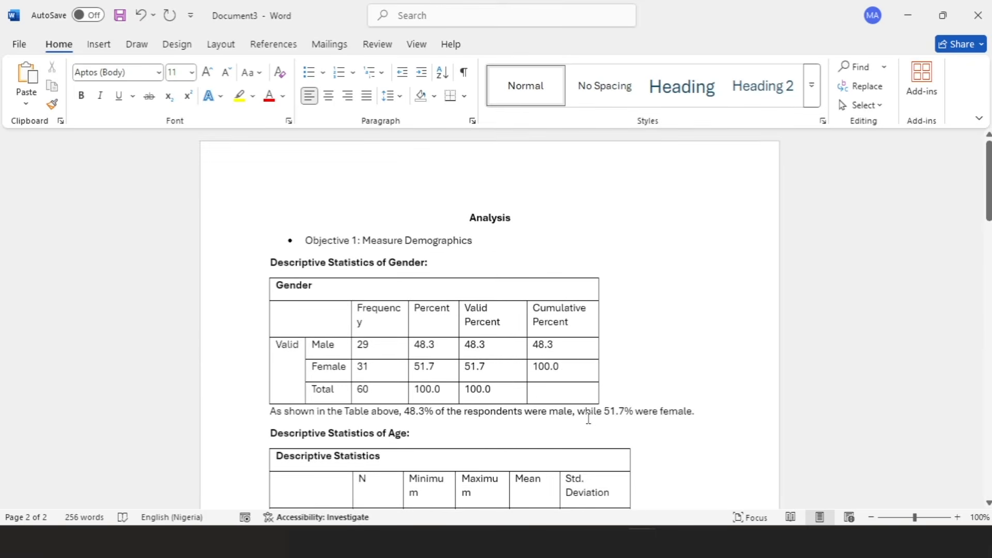
{"action": "scroll", "coordinate": [589, 419], "scroll_direction": "down", "scroll_amount": 3}
{"action": "scroll", "coordinate": [589, 419], "scroll_direction": "down", "scroll_amount": 12}
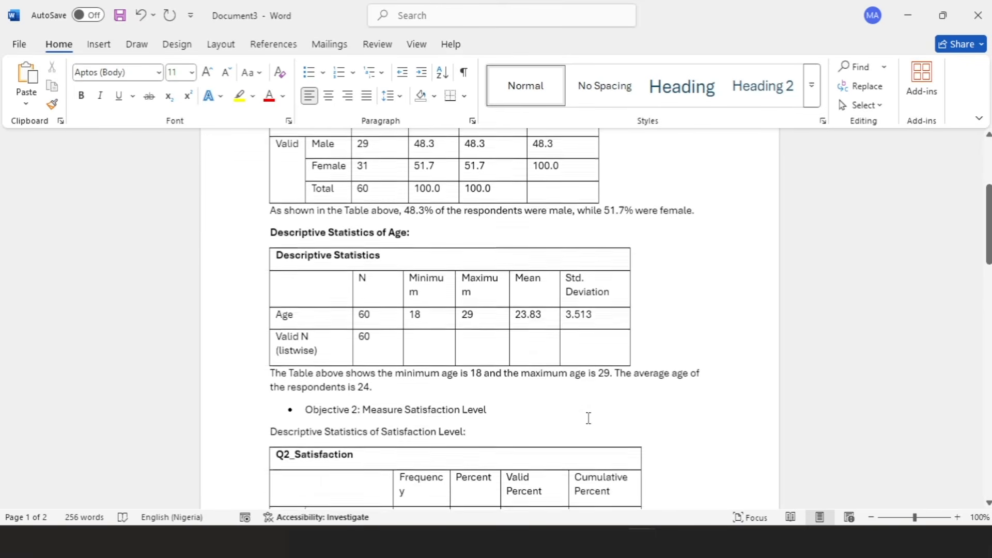
{"action": "scroll", "coordinate": [588, 419], "scroll_direction": "down", "scroll_amount": 8}
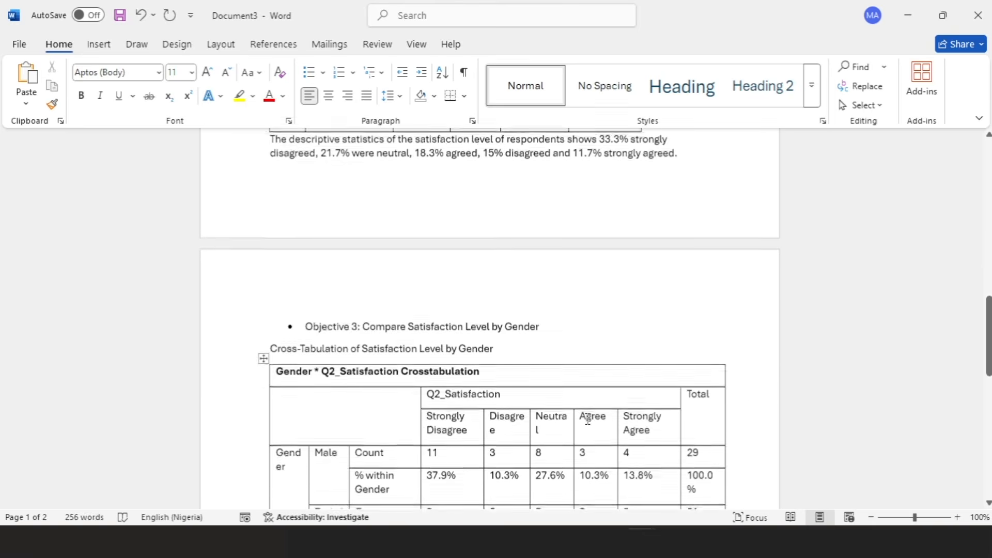
{"action": "scroll", "coordinate": [588, 419], "scroll_direction": "down", "scroll_amount": 3}
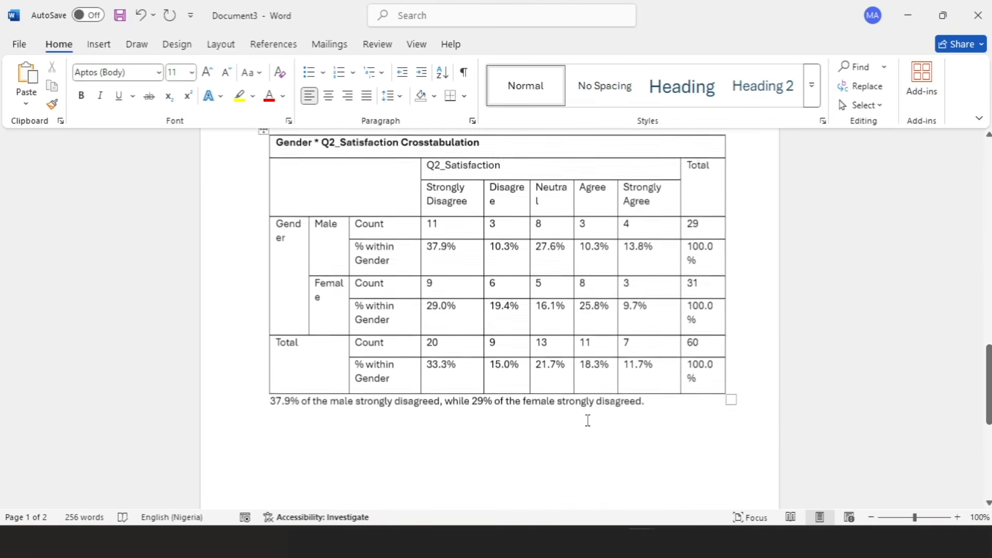
{"action": "scroll", "coordinate": [588, 421], "scroll_direction": "up", "scroll_amount": 5}
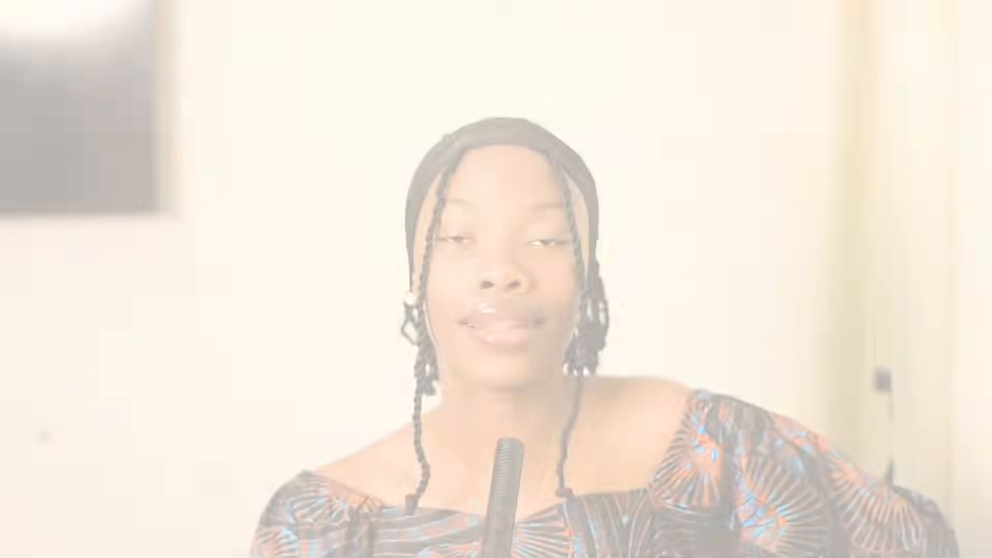